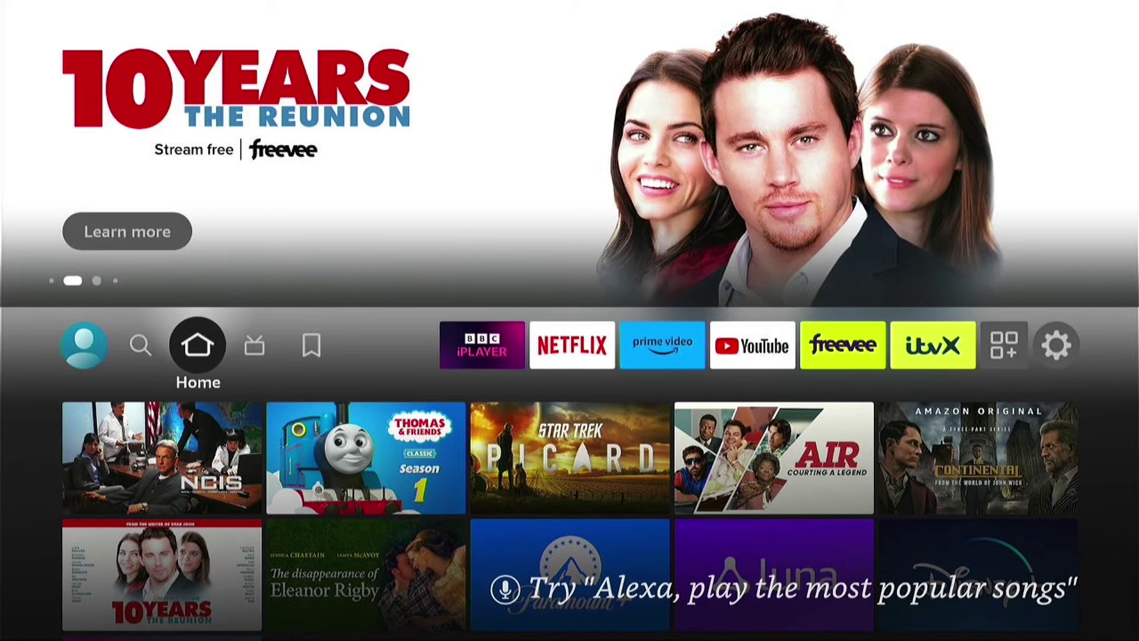
# Step: Open the search on the Find page and enter "Do" as the start of the search term
pyautogui.press('Left')
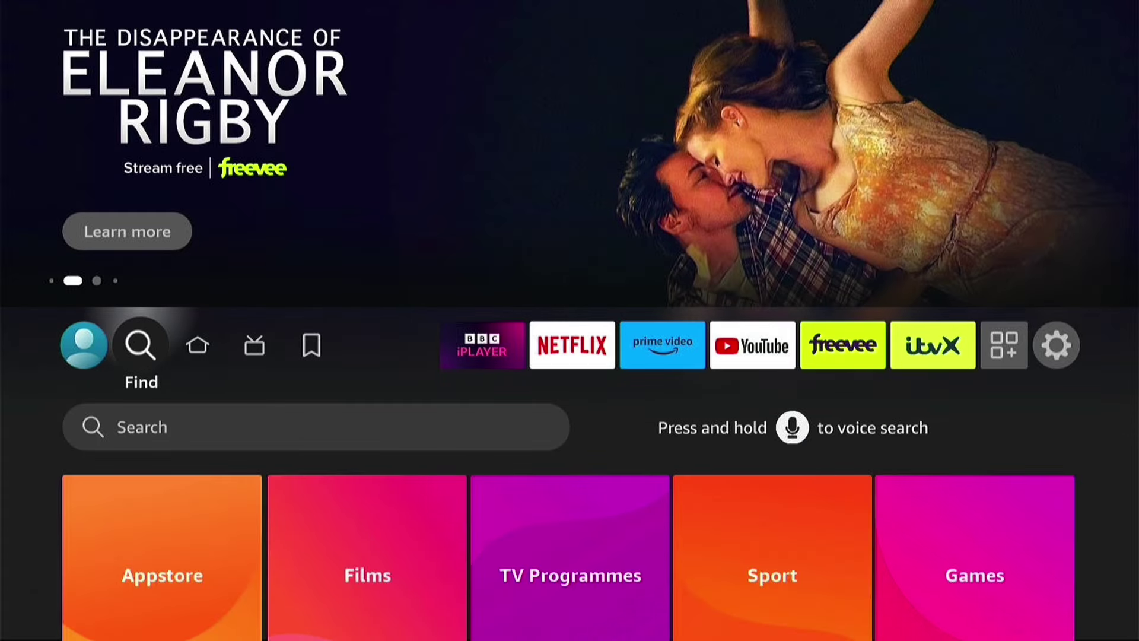
pyautogui.press('Down')
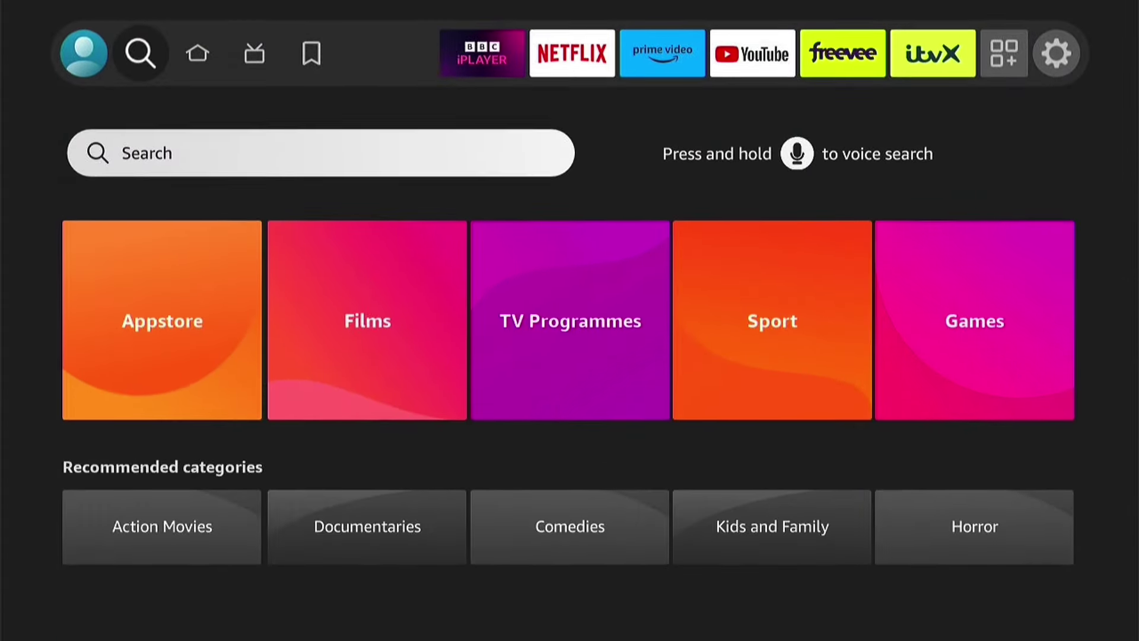
pyautogui.press('Return')
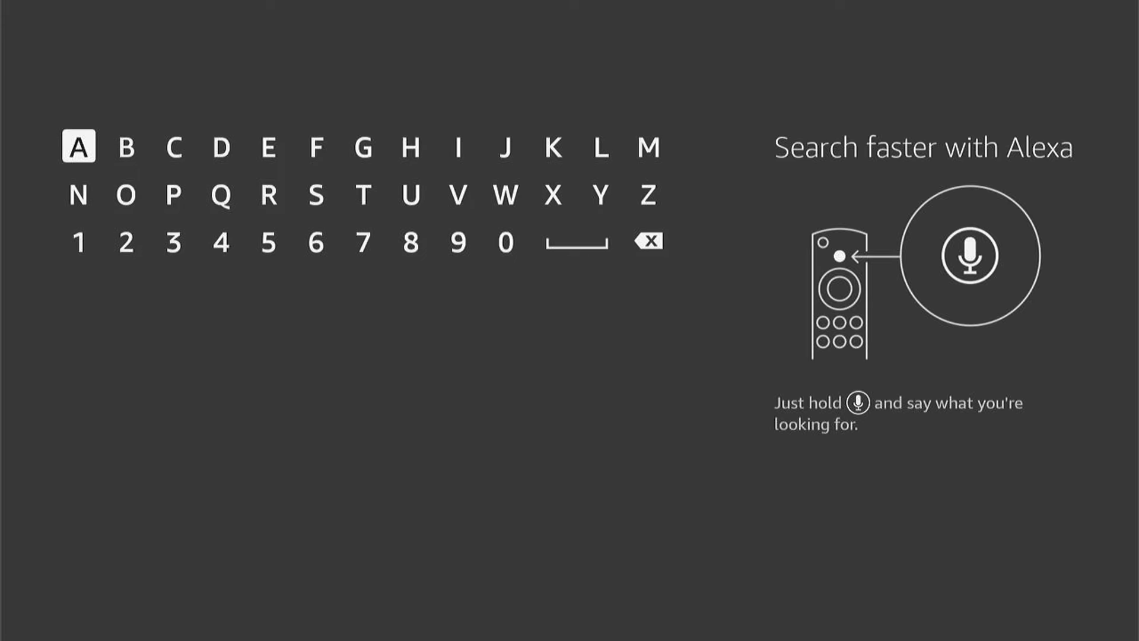
pyautogui.press('Right')
pyautogui.press('Right')
pyautogui.press('Right')
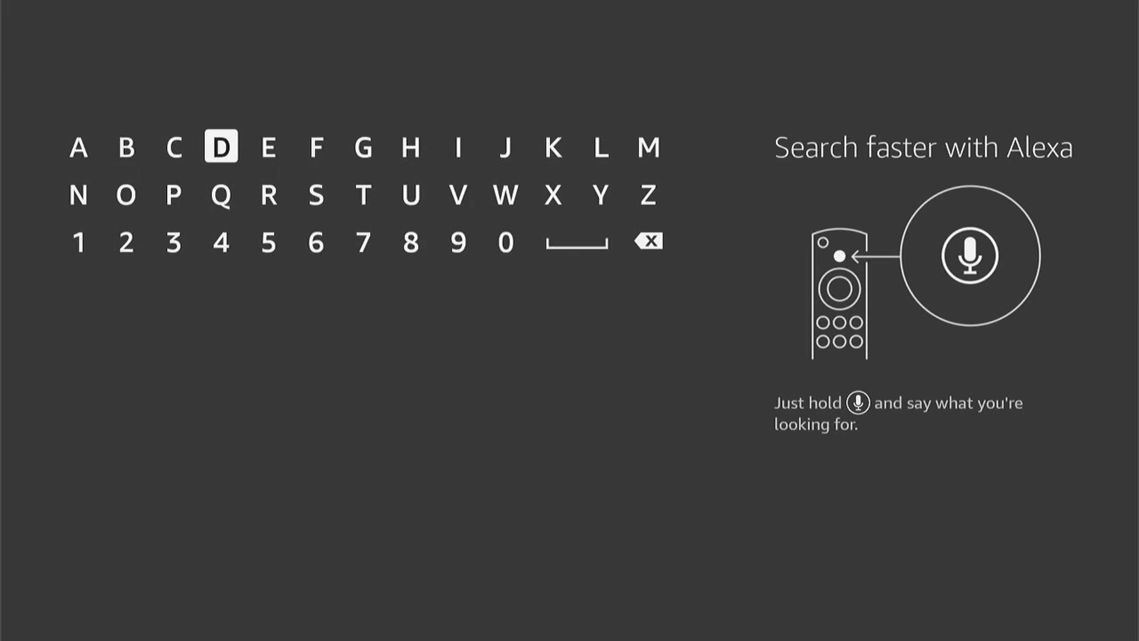
pyautogui.press('Return')
pyautogui.press('Down')
pyautogui.press('Down')
pyautogui.press('Up')
pyautogui.press('Left')
pyautogui.press('Left')
pyautogui.press('Return')
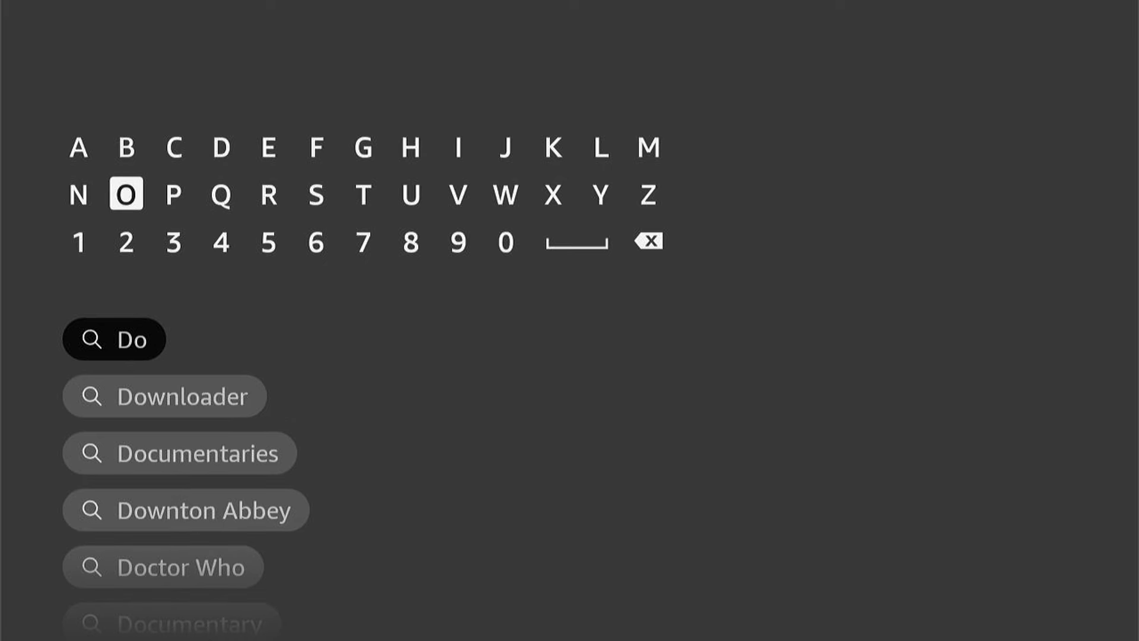
# Step: Add a W to the search term so that it reads "Dow"
pyautogui.press('Right')
pyautogui.press('Right')
pyautogui.press('Right')
pyautogui.press('Right')
pyautogui.press('Right')
pyautogui.press('Right')
pyautogui.press('Right')
pyautogui.press('Right')
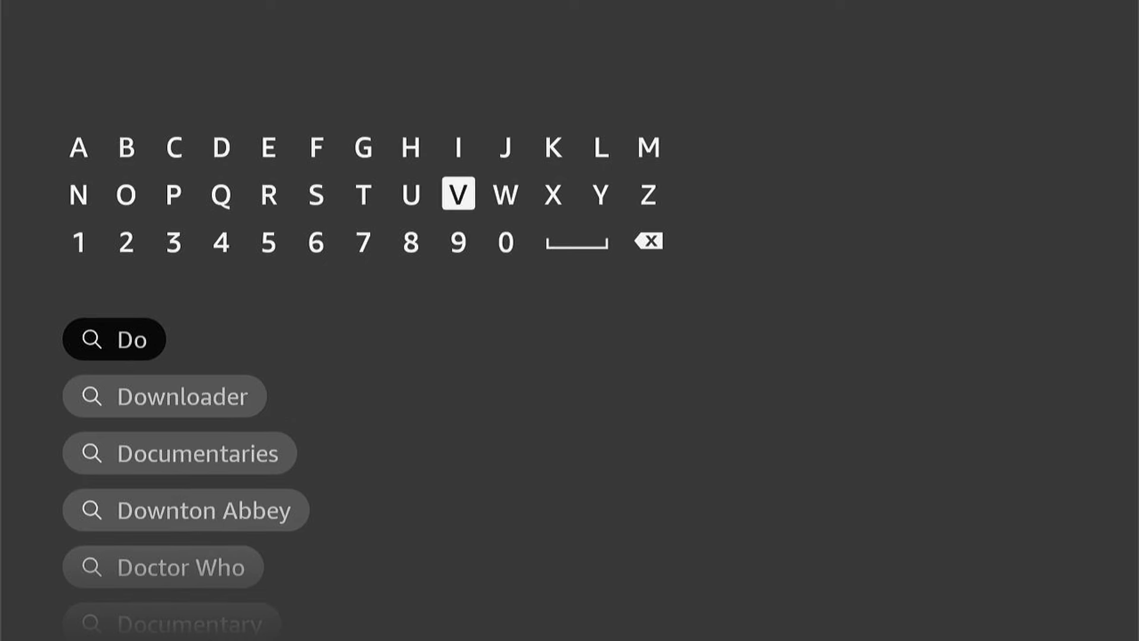
pyautogui.press('Return')
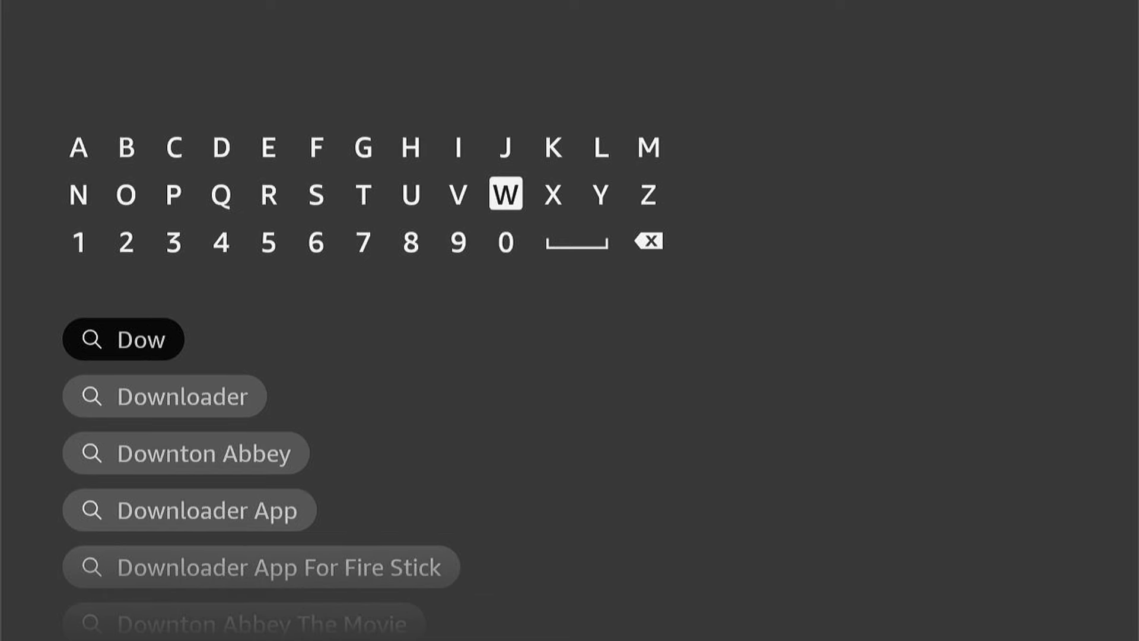
# Step: Choose the Downloader suggestion, install the free Downloader app and dismiss the notice about opening apps
pyautogui.press('Down')
pyautogui.press('Down')
pyautogui.press('Down')
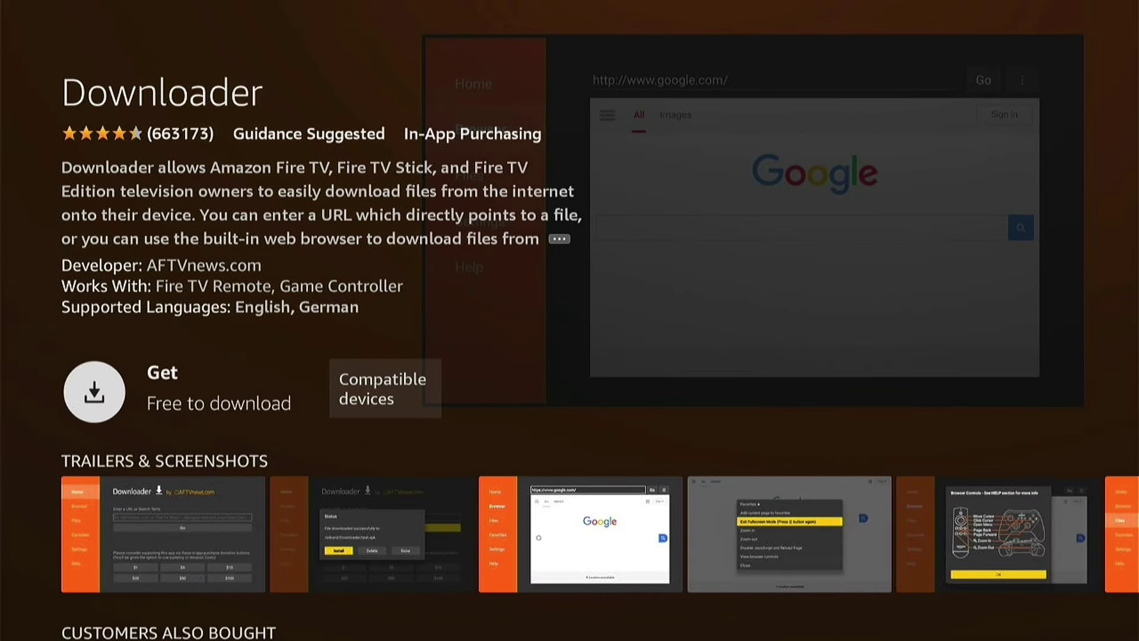
pyautogui.press('Return')
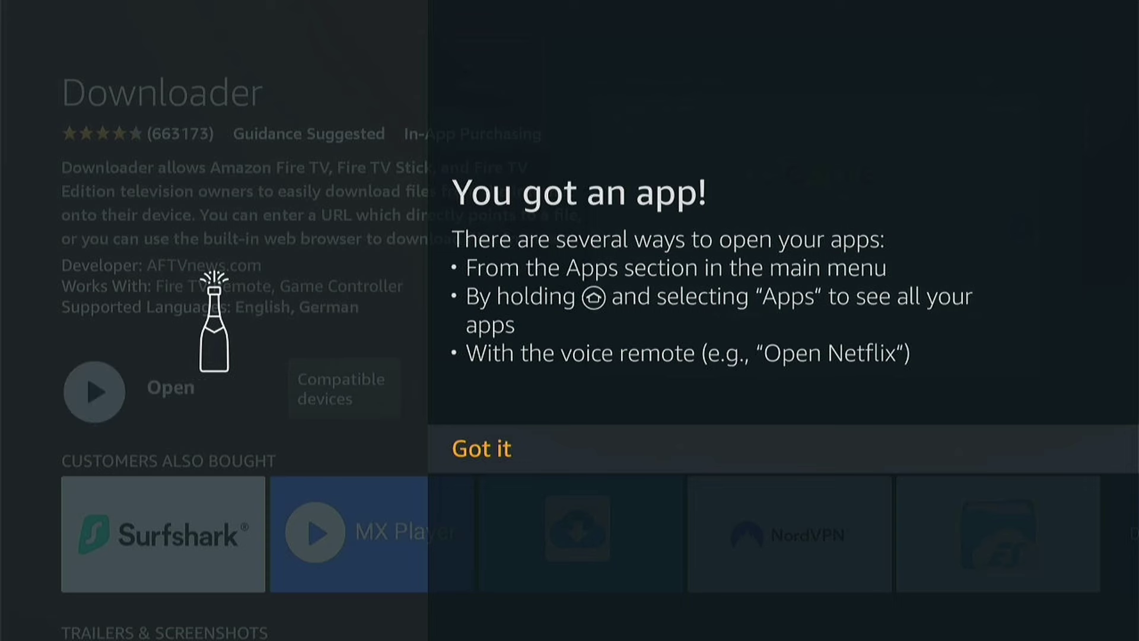
pyautogui.press('Return')
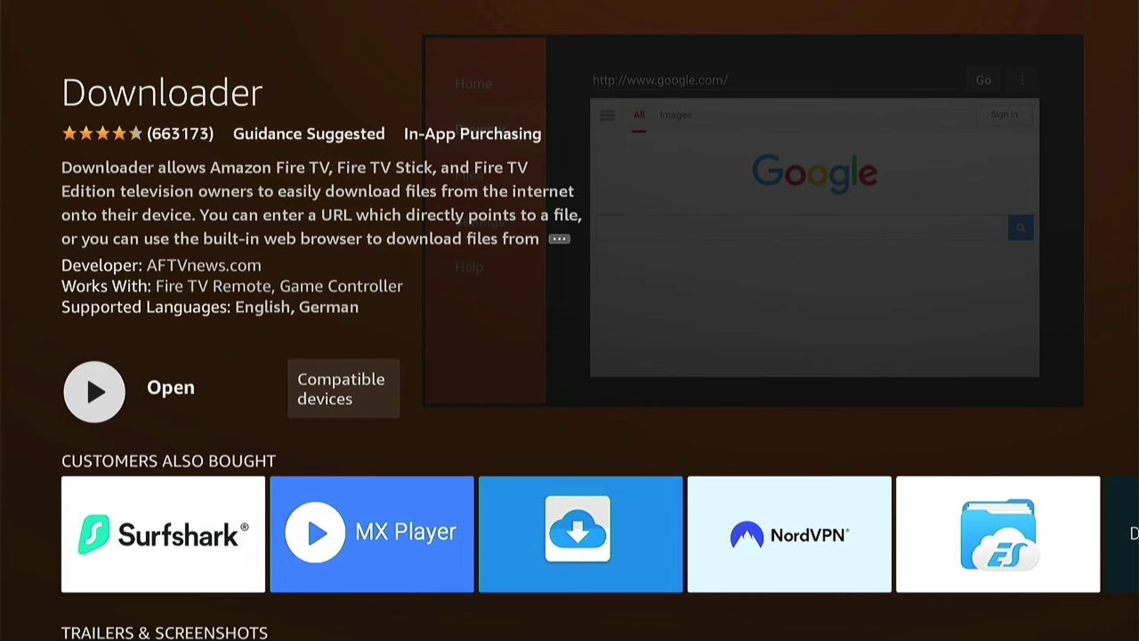
# Step: Return to the home screen and open the My Fire TV settings
pyautogui.press('Home')
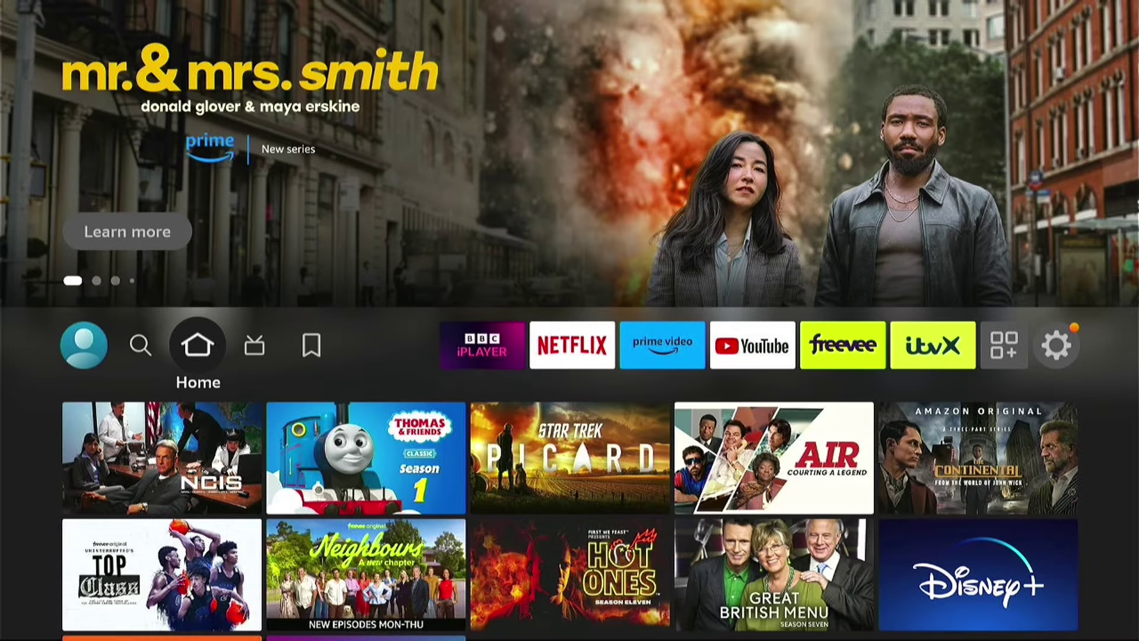
pyautogui.press('Right')
pyautogui.press('Right')
pyautogui.press('Right')
pyautogui.press('Right')
pyautogui.press('Right')
pyautogui.press('Right')
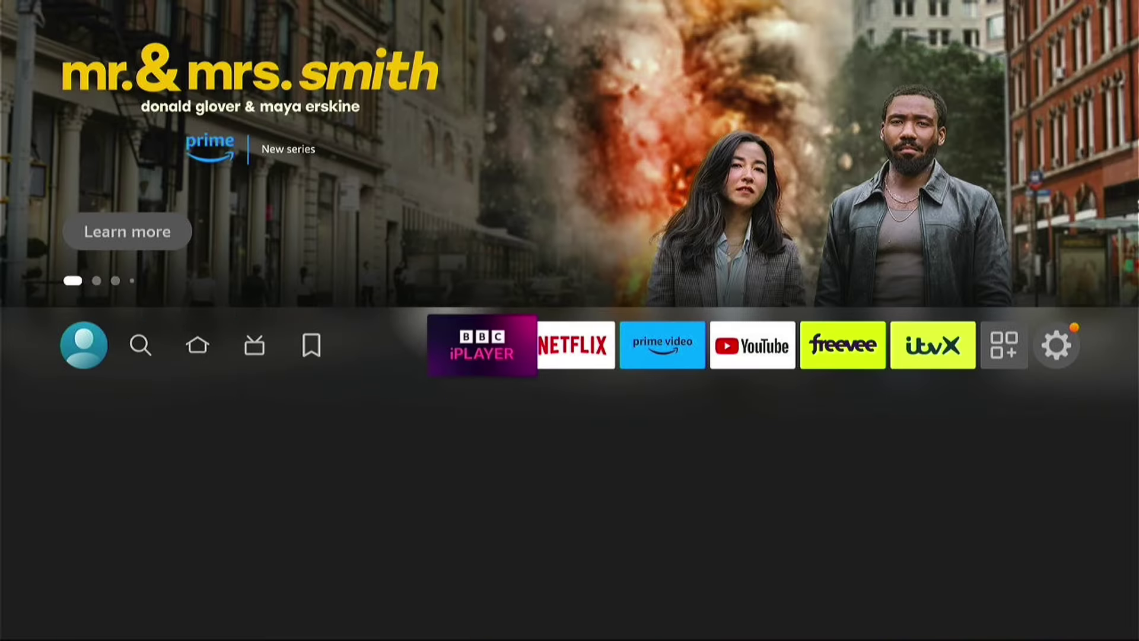
pyautogui.press('Right')
pyautogui.press('Right')
pyautogui.press('Right')
pyautogui.press('Right')
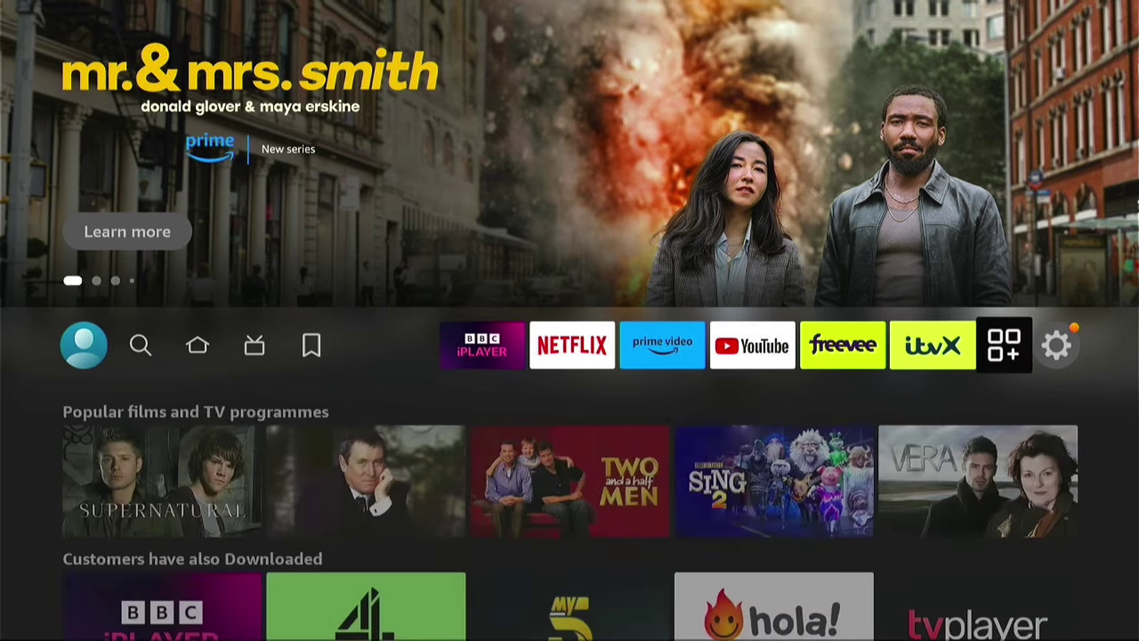
pyautogui.press('Down')
pyautogui.press('Down')
pyautogui.press('Down')
pyautogui.press('Right')
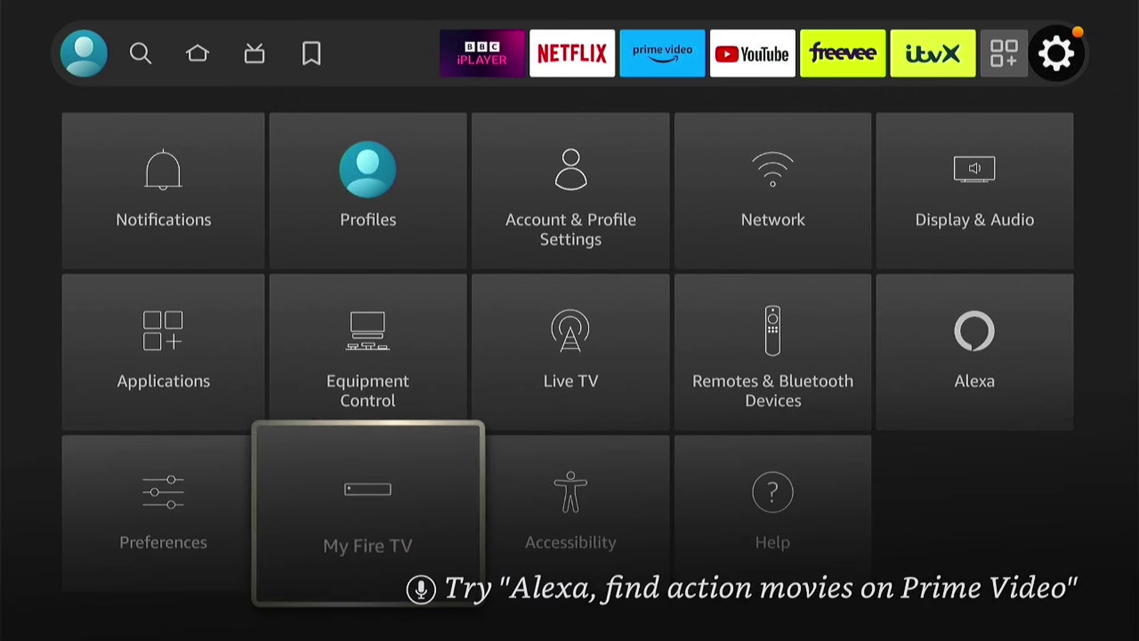
pyautogui.press('Return')
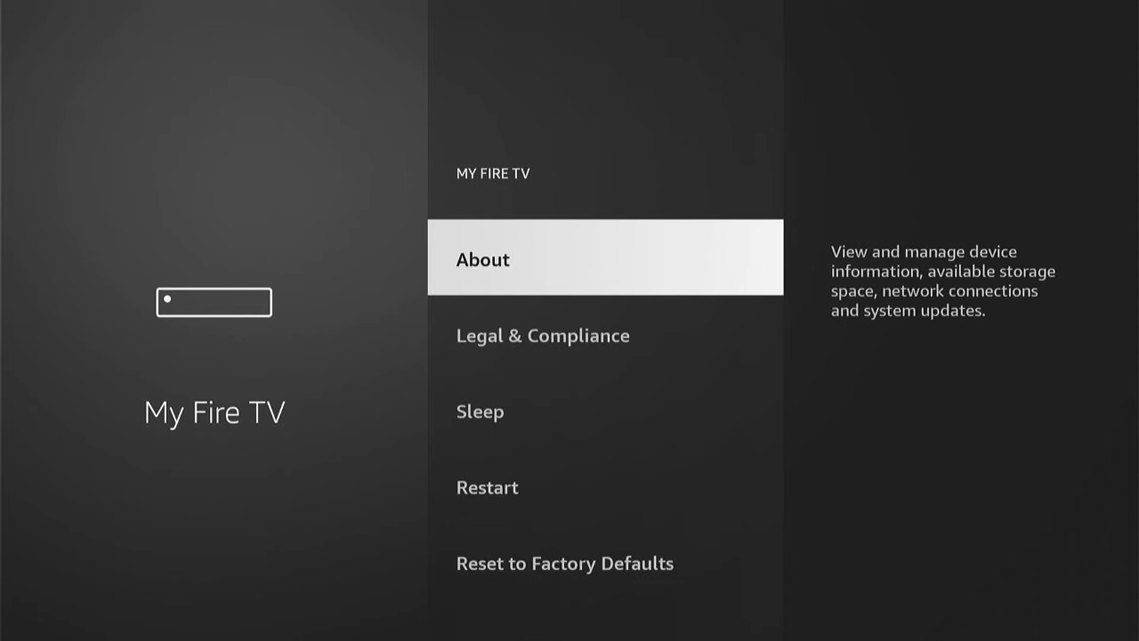
# Step: Unlock the developer options by repeatedly selecting the Fire TV Stick Lite entry in the About information
pyautogui.press('Return')
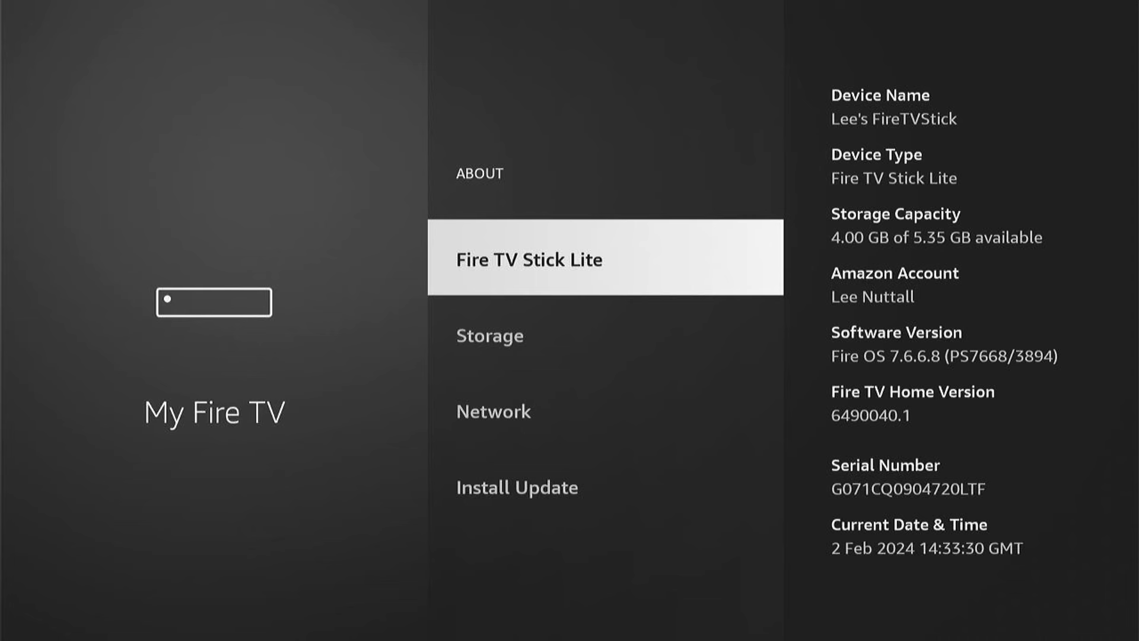
pyautogui.press('Return')
pyautogui.press('Return')
pyautogui.press('Return')
pyautogui.press('Return')
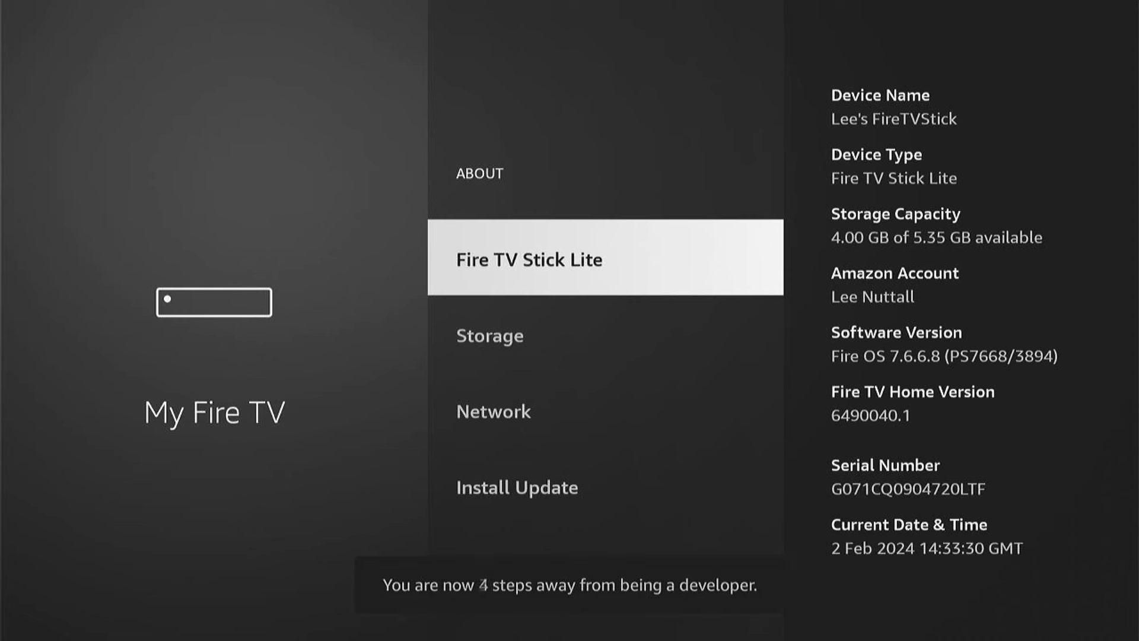
pyautogui.press('Return')
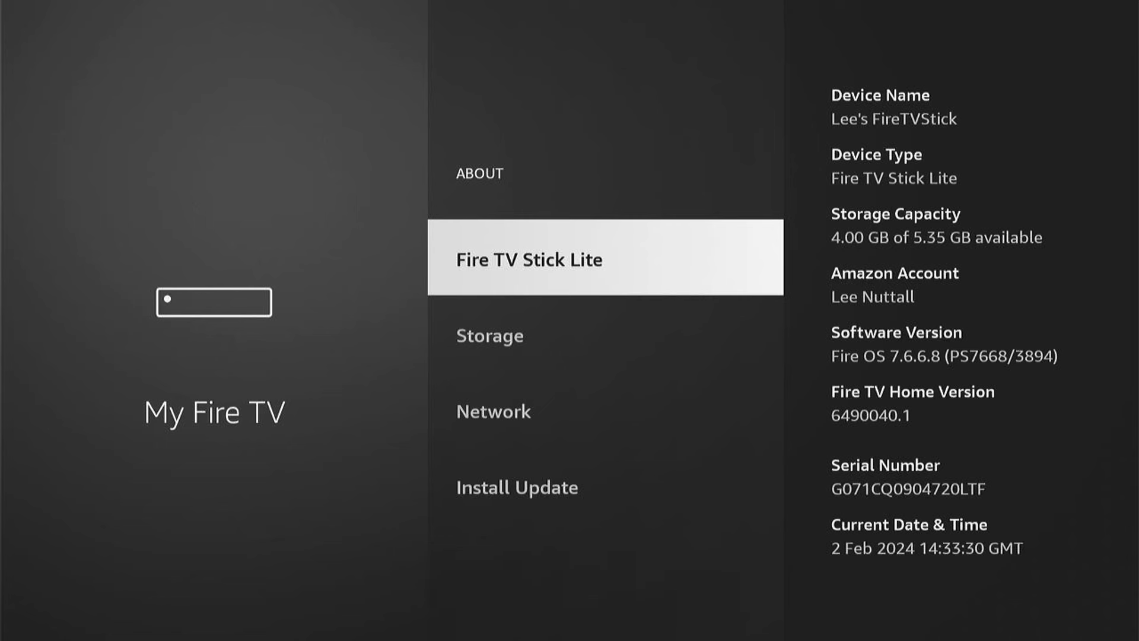
# Step: Go back to My Fire TV, open Developer Options and turn on ADB Debugging
pyautogui.press('Escape')
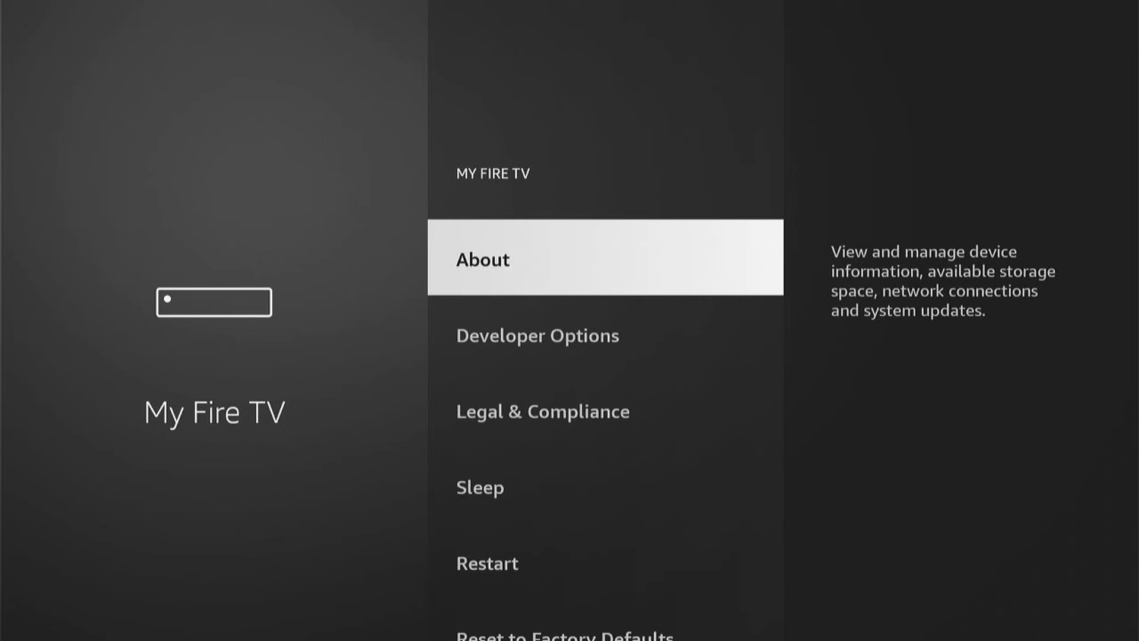
pyautogui.press('Down')
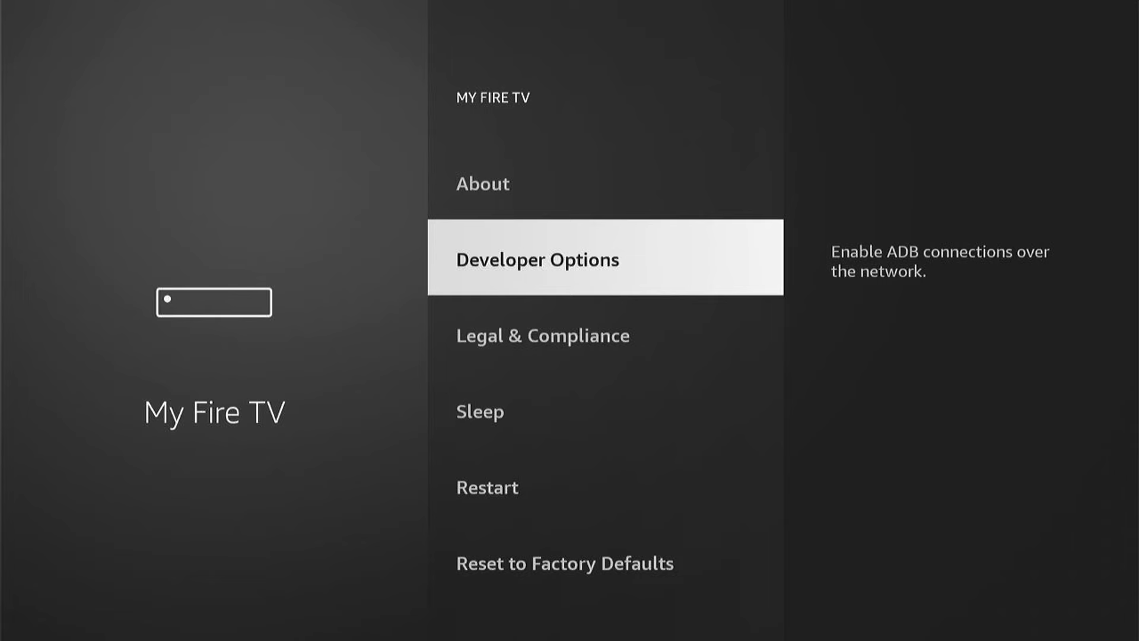
pyautogui.press('Return')
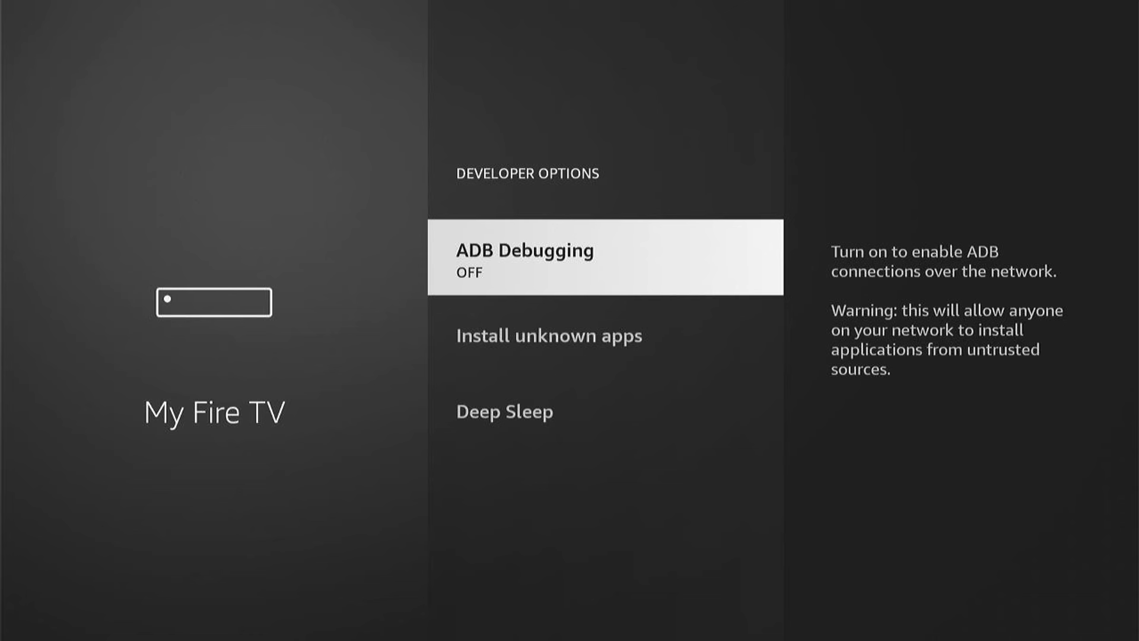
pyautogui.press('Return')
# Step: Allow Downloader to install unknown apps
pyautogui.press('Down')
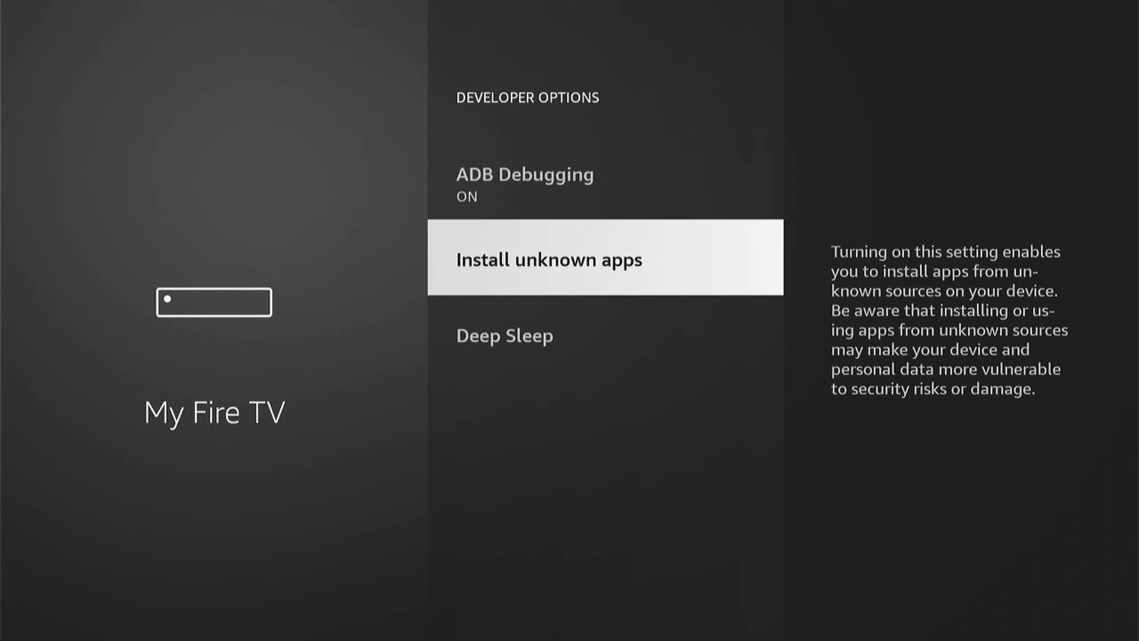
pyautogui.press('Return')
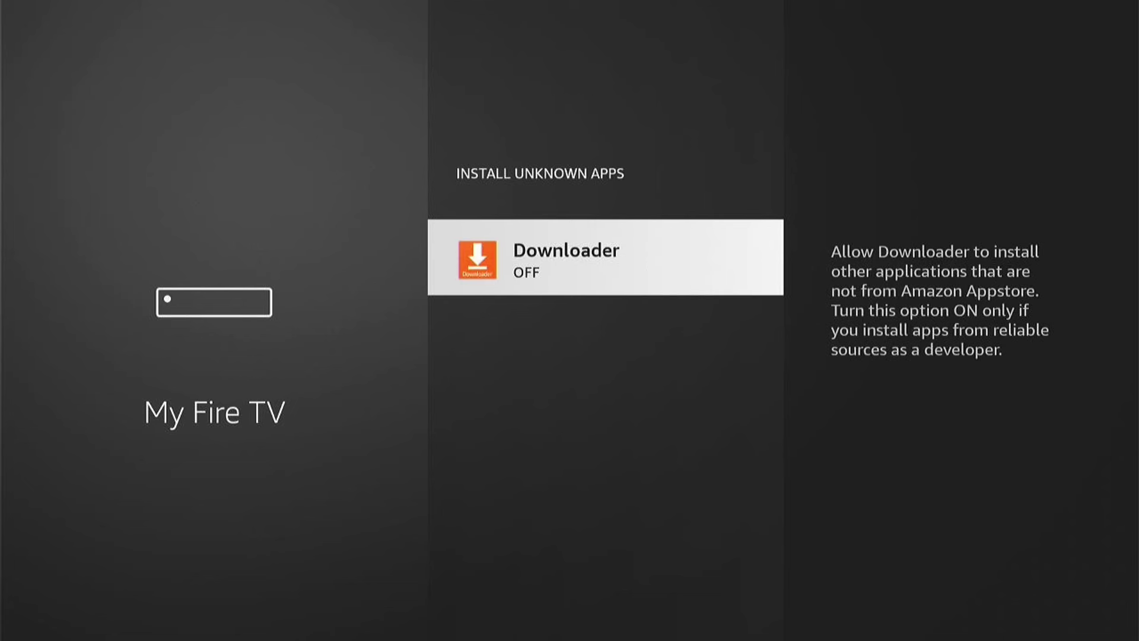
pyautogui.press('Return')
# Step: Launch Downloader from the home screen's recently used apps, allow its file access and dismiss the Quick Start Guide
pyautogui.press('Home')
pyautogui.press('Down')
pyautogui.press('Down')
pyautogui.press('Down')
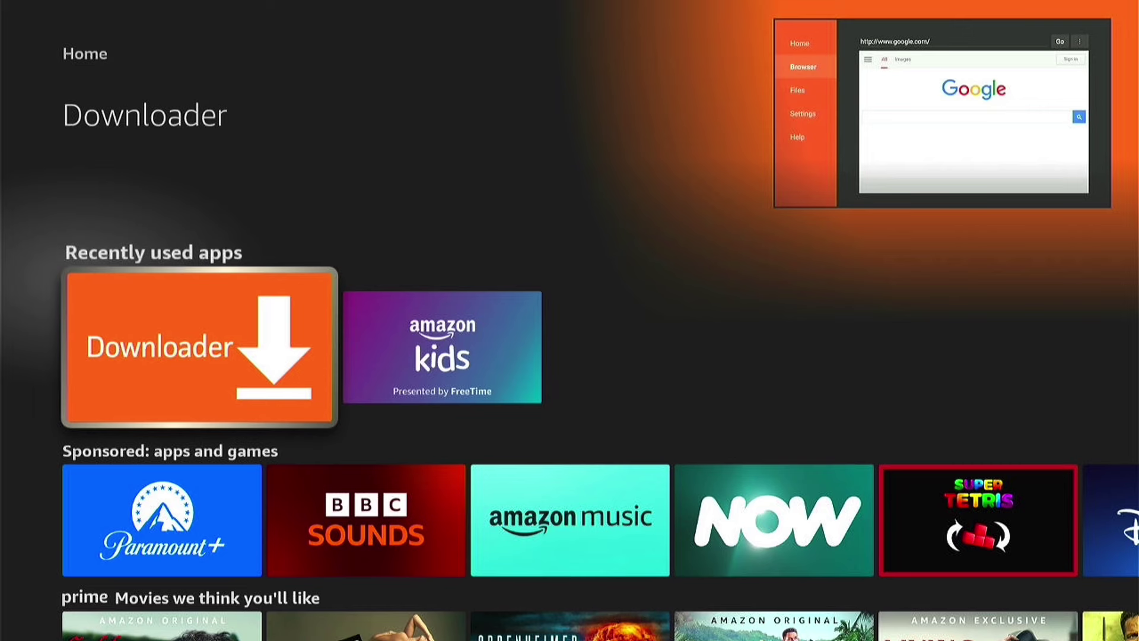
pyautogui.press('Return')
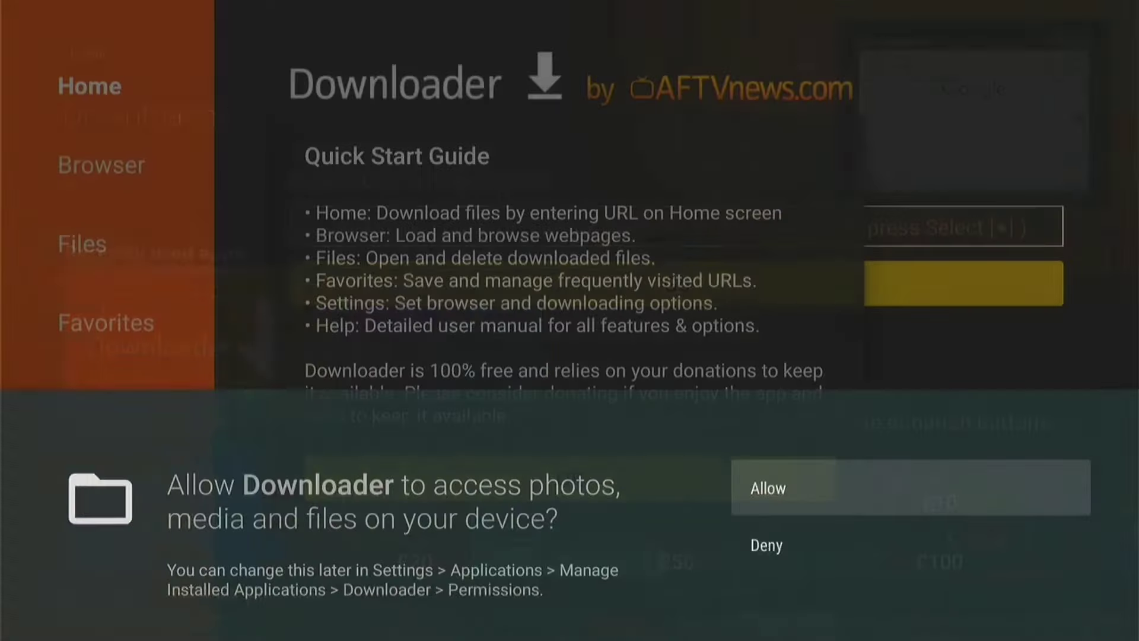
pyautogui.press('Return')
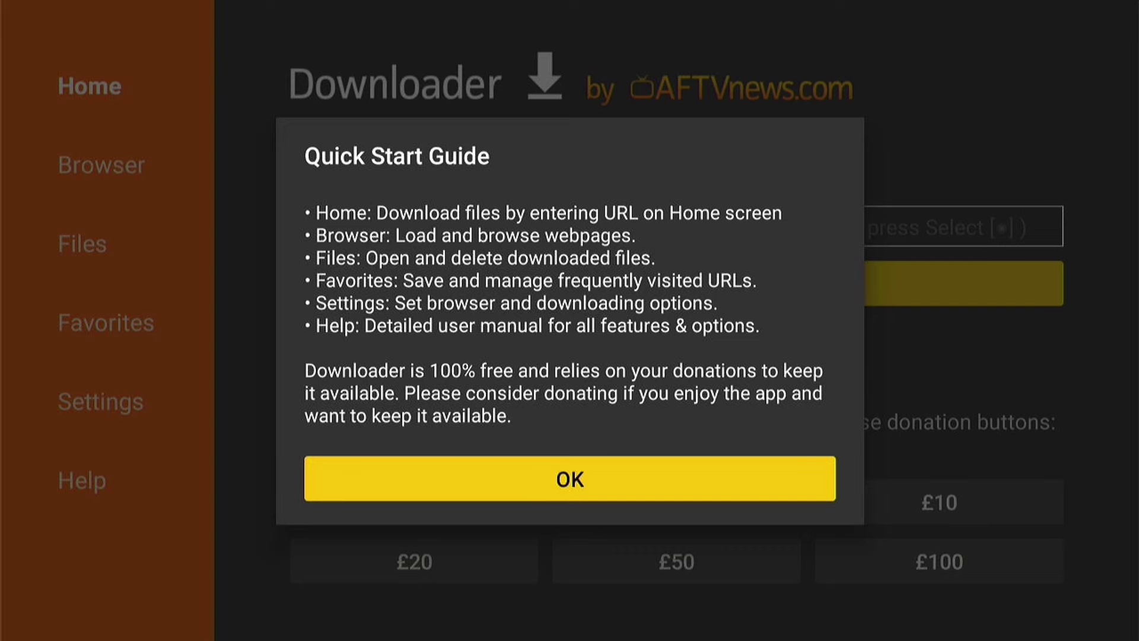
pyautogui.press('Return')
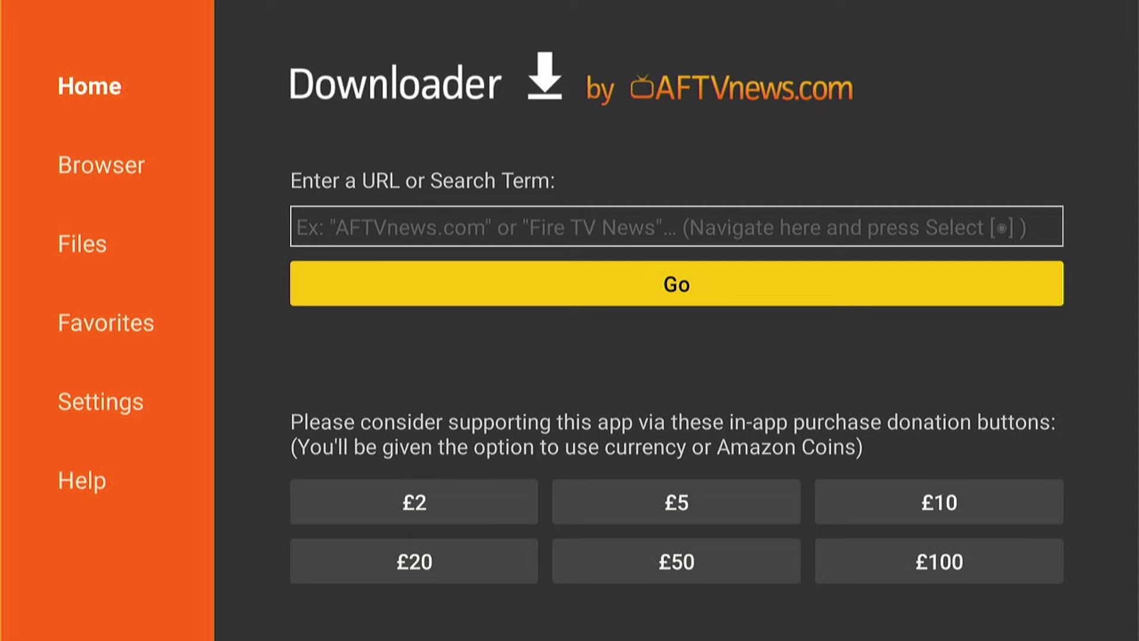
# Step: Leave Downloader for the home screen and bring up the device settings categories
pyautogui.press('Home')
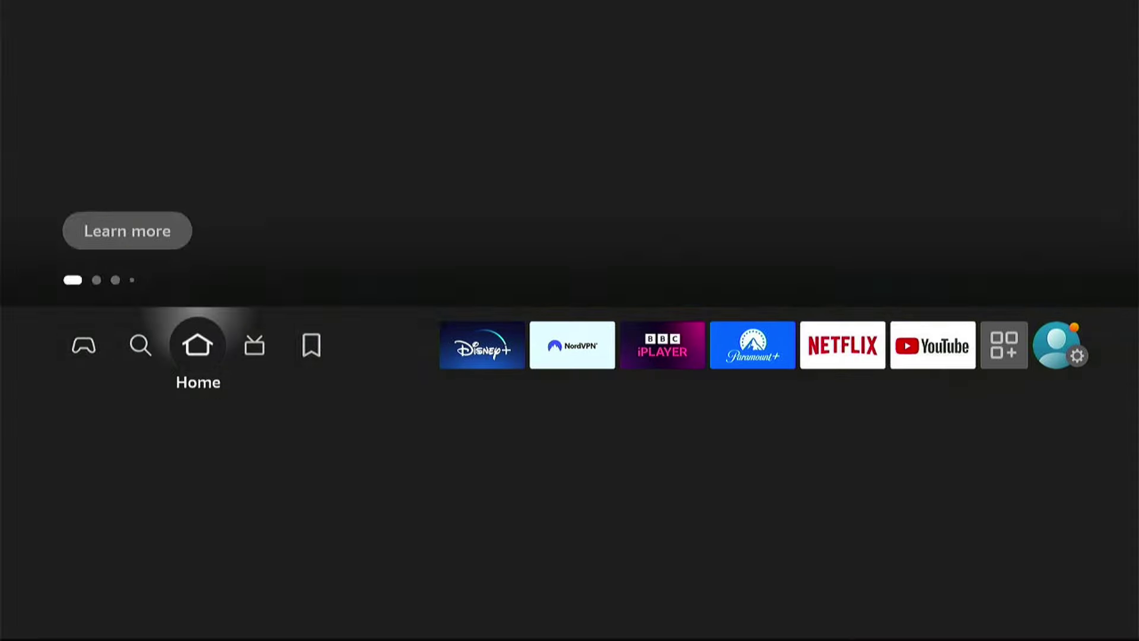
pyautogui.press('Right')
pyautogui.press('Right')
pyautogui.press('Right')
pyautogui.press('Right')
pyautogui.press('Right')
pyautogui.press('Right')
pyautogui.press('Right')
pyautogui.press('Right')
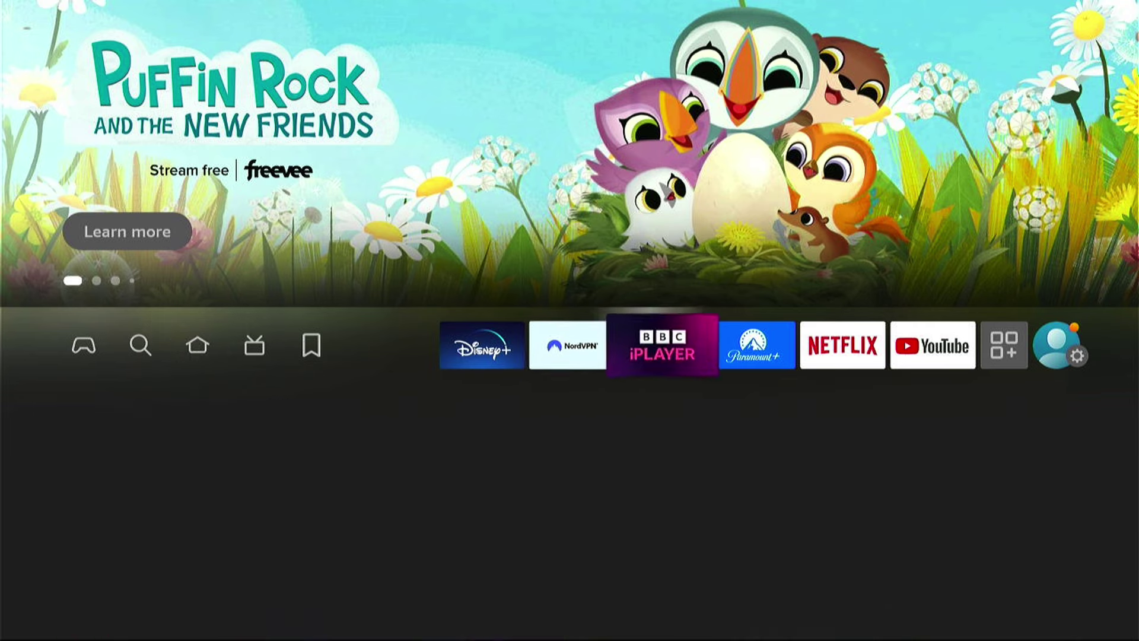
pyautogui.press('Right')
pyautogui.press('Right')
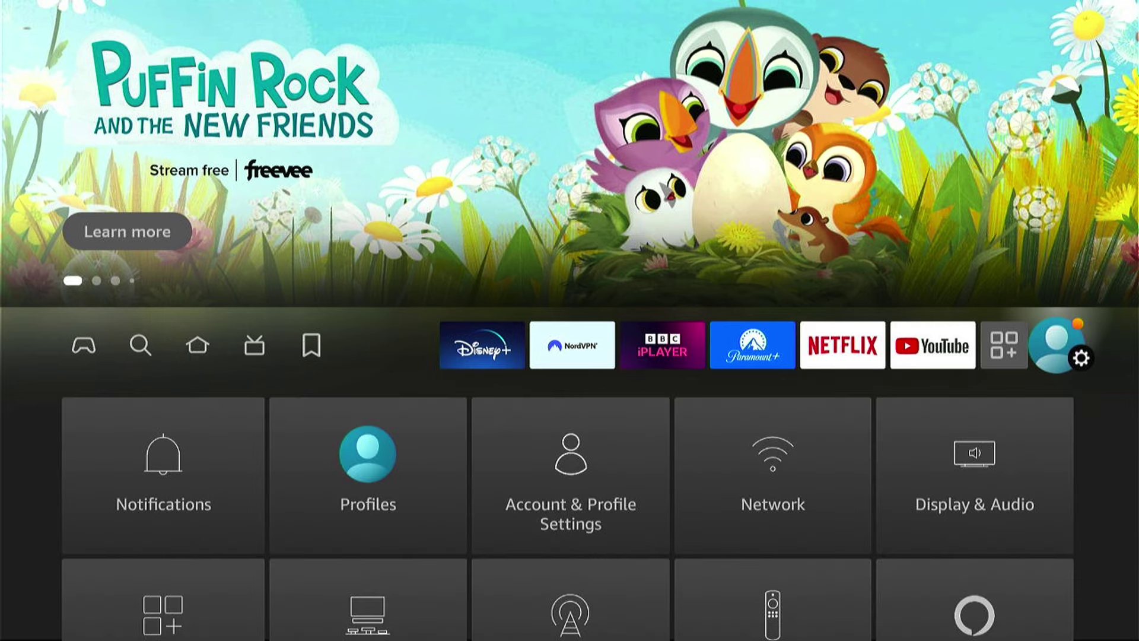
# Step: Open the Privacy Settings within the device's Preferences
pyautogui.press('Down')
pyautogui.press('Down')
pyautogui.press('Down')
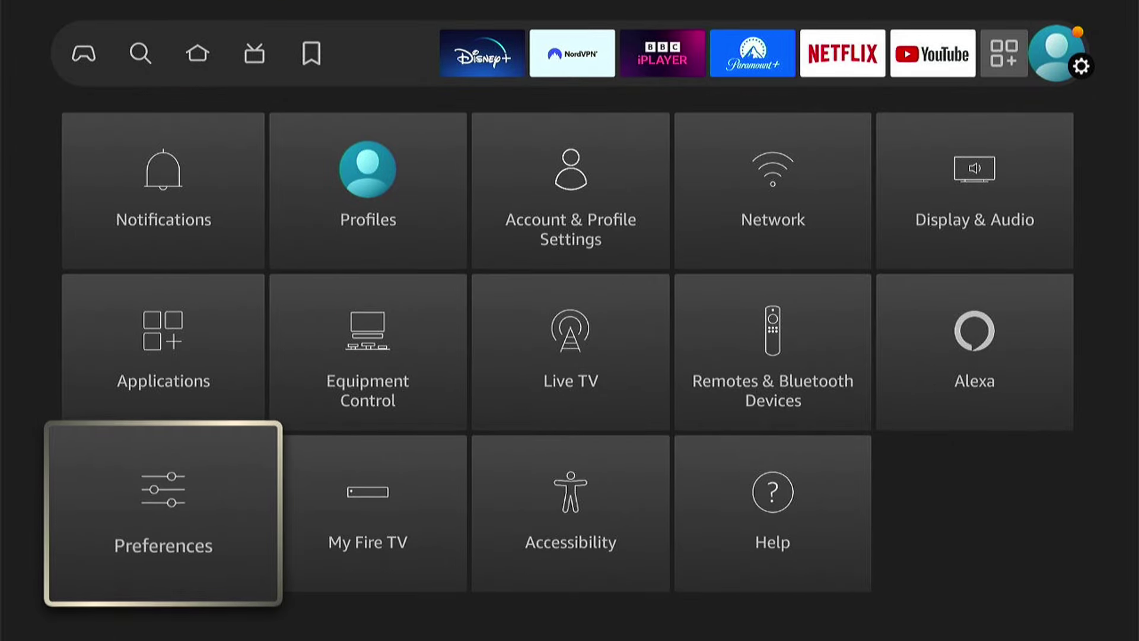
pyautogui.press('Return')
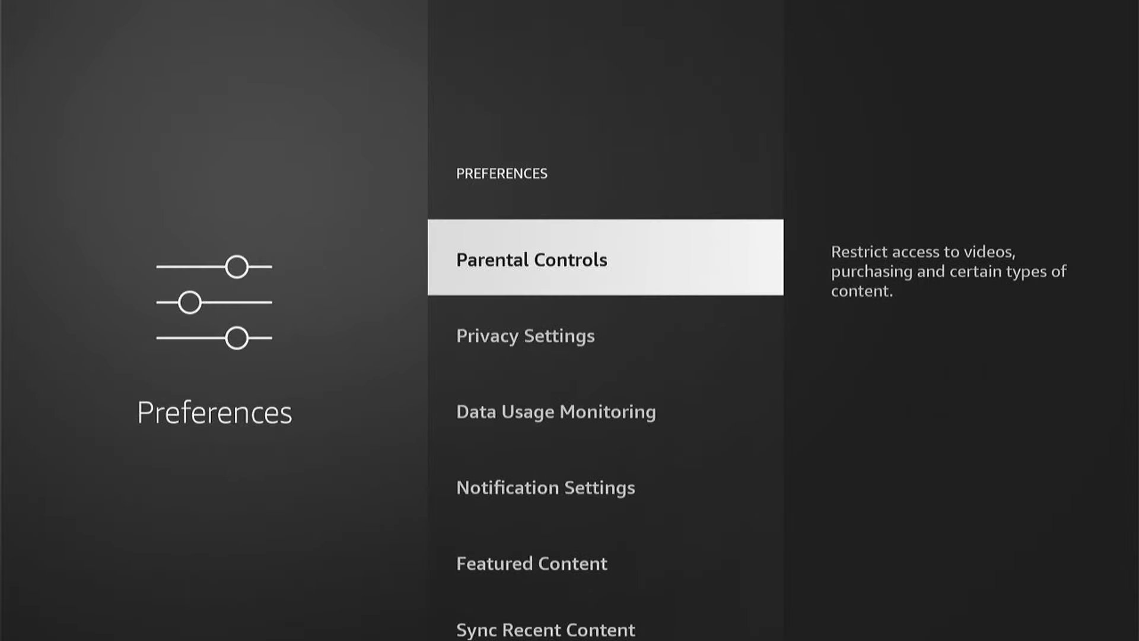
pyautogui.press('Down')
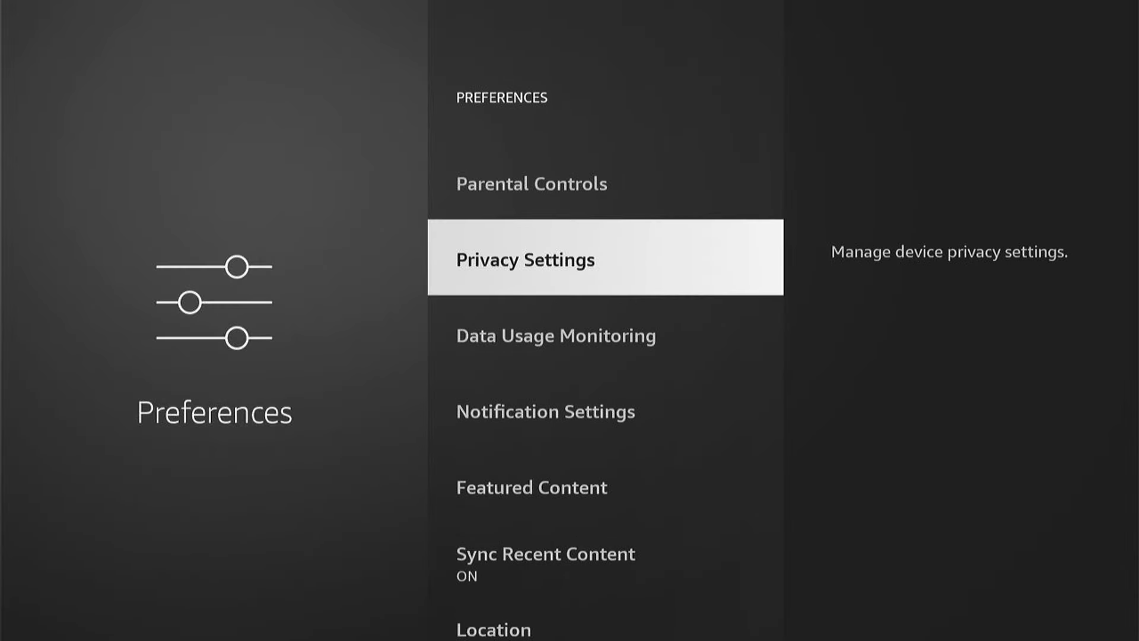
pyautogui.press('Return')
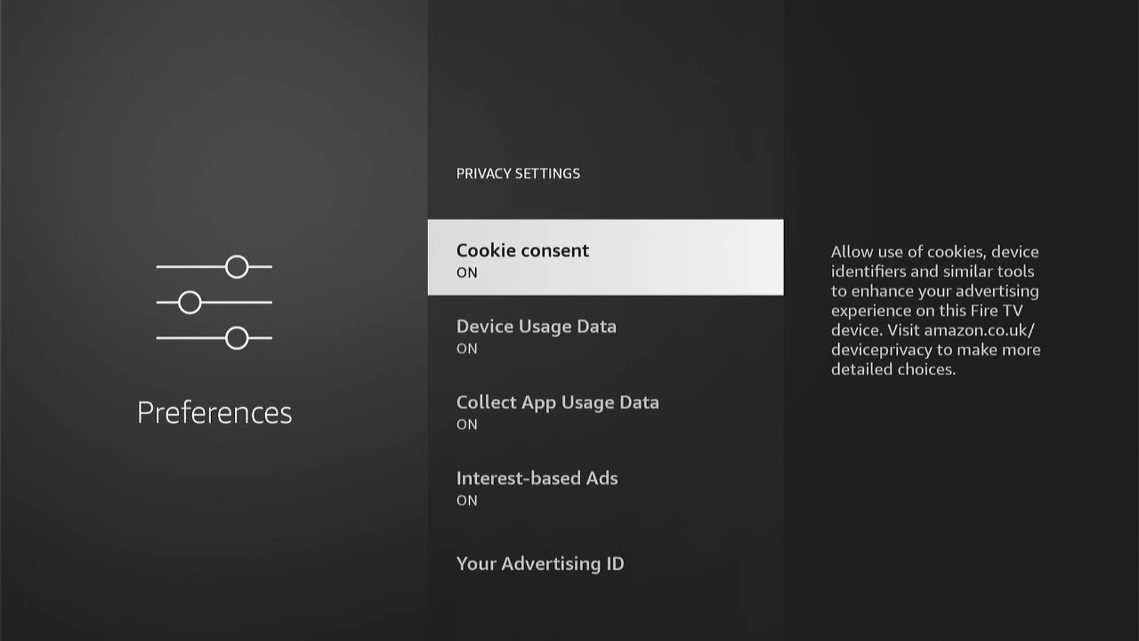
# Step: Read through the Device Usage Data notice and turn that privacy setting off
pyautogui.press('Down')
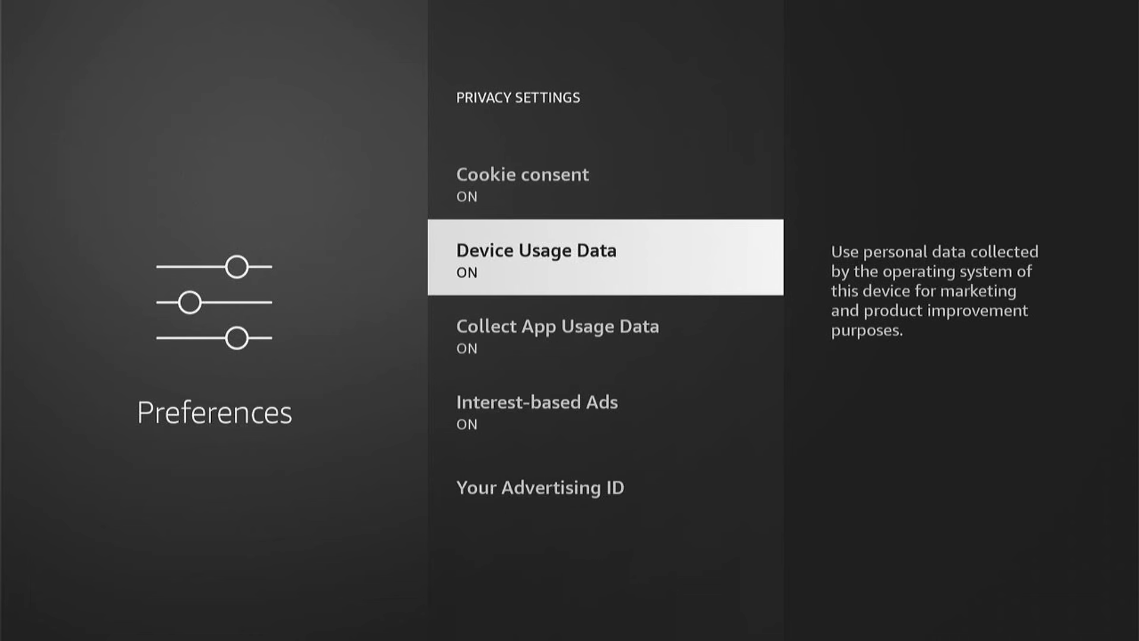
pyautogui.press('Return')
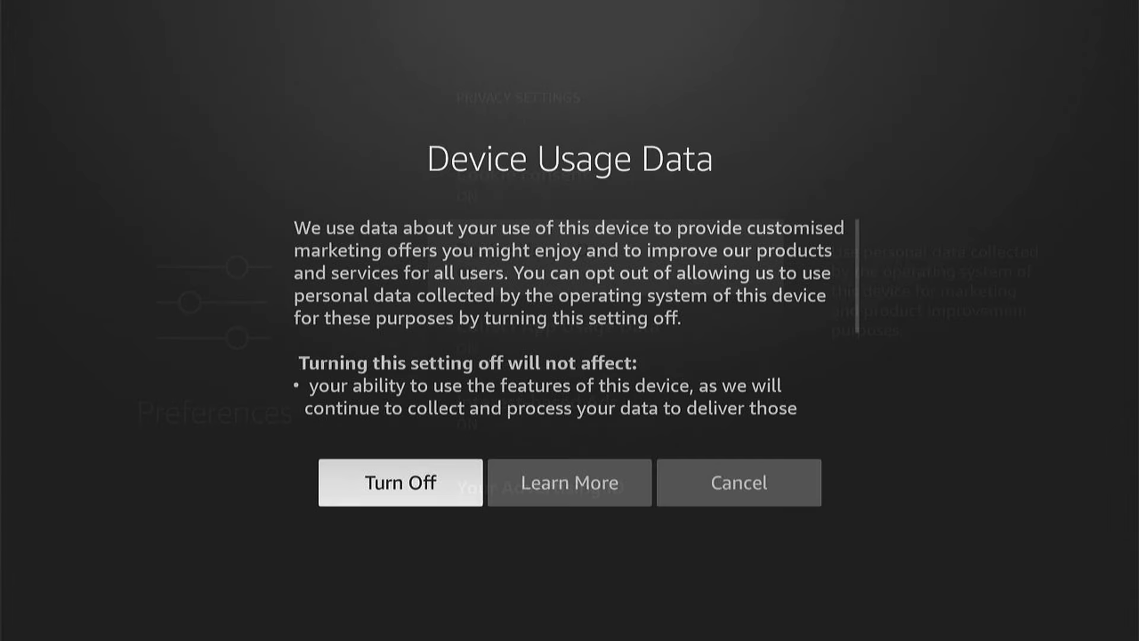
pyautogui.press('Up')
pyautogui.press('Down')
pyautogui.press('Down')
pyautogui.press('Down')
pyautogui.press('Down')
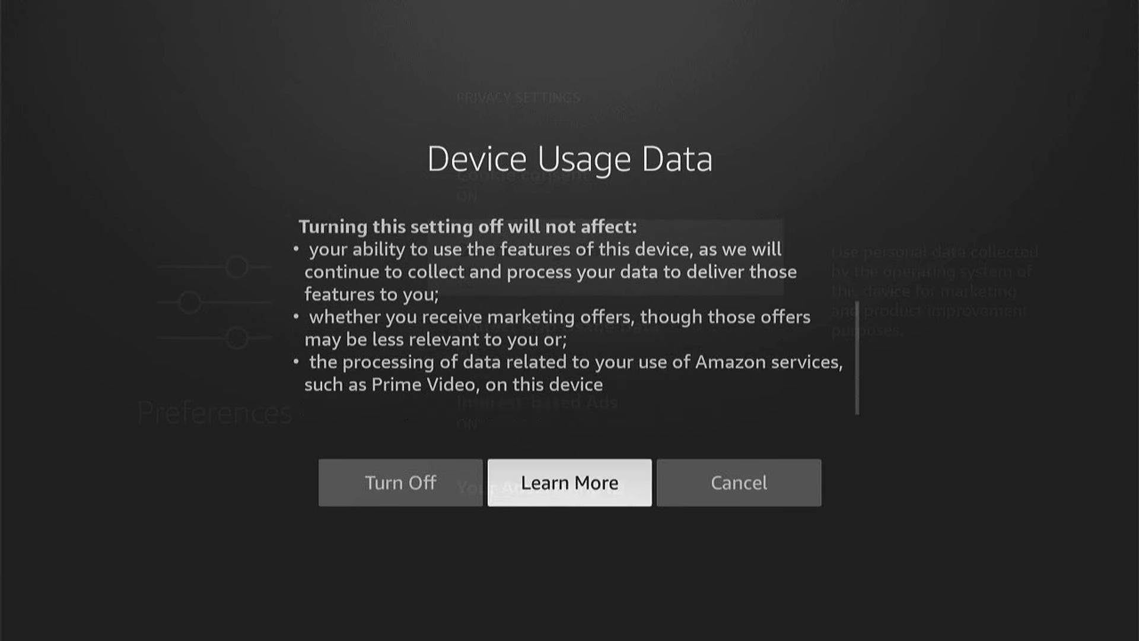
pyautogui.press('Return')
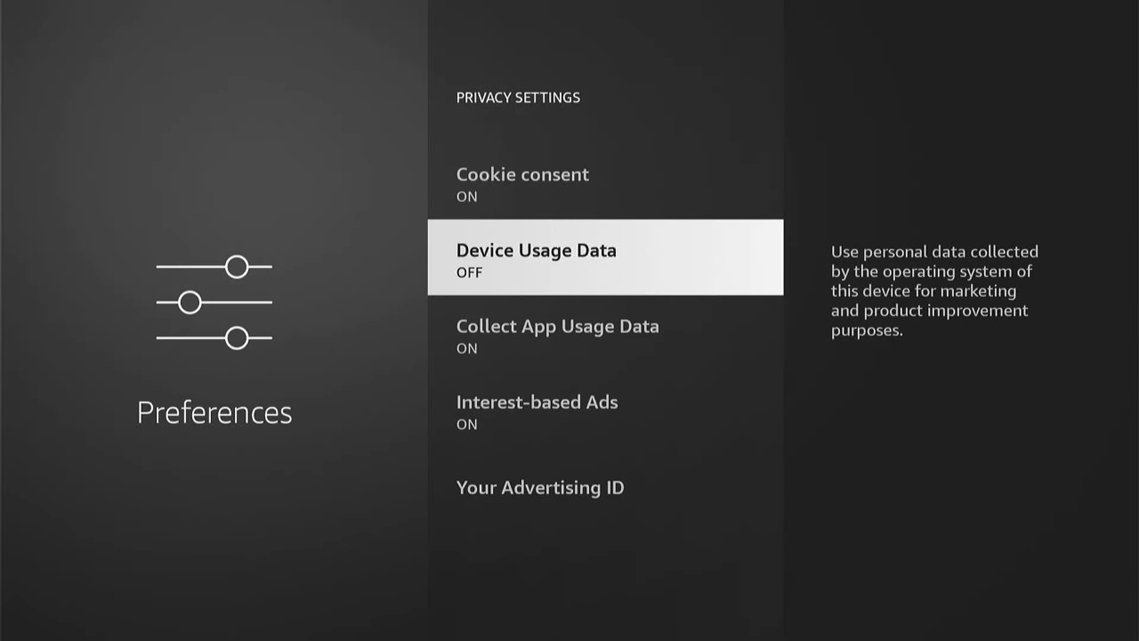
# Step: Turn off Collect App Usage Data, leave the privacy settings and open Data Usage Monitoring
pyautogui.press('Down')
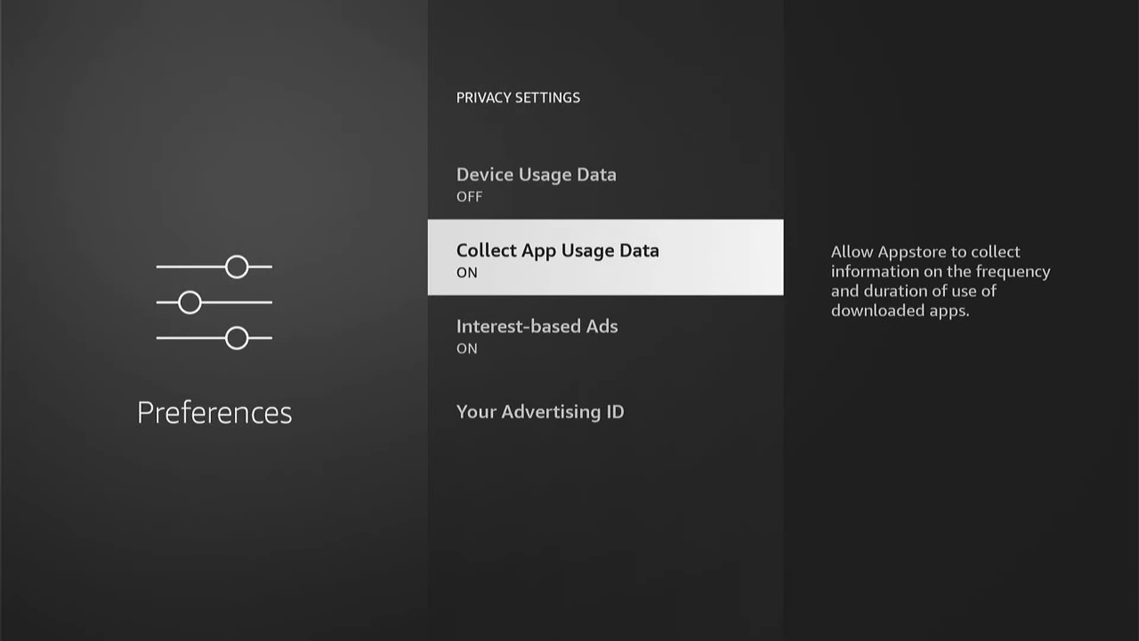
pyautogui.press('Return')
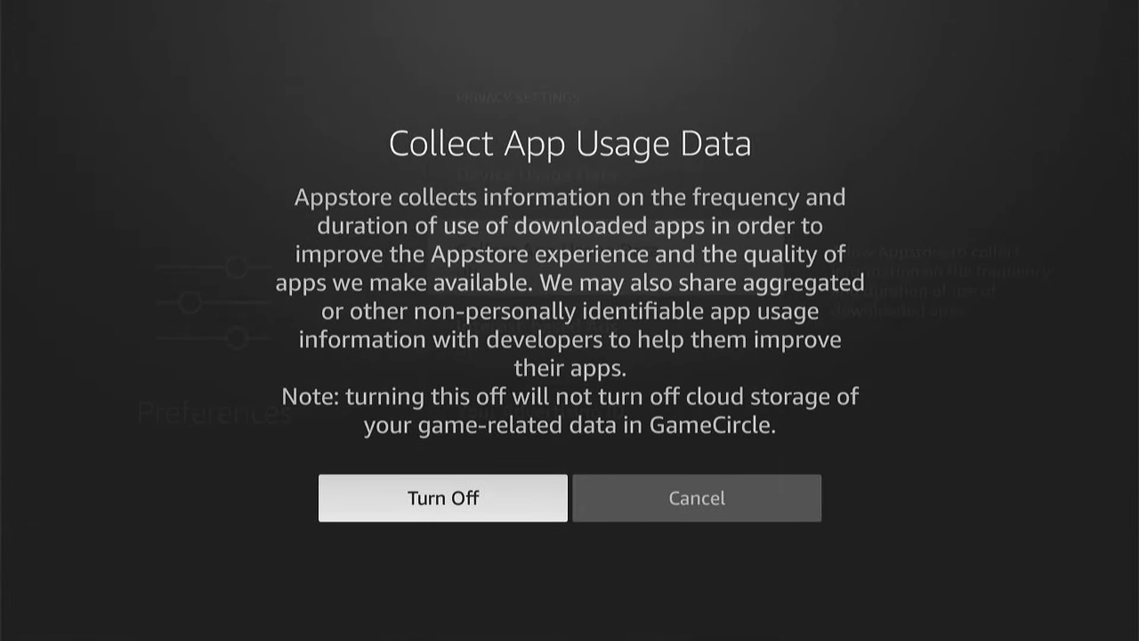
pyautogui.press('Return')
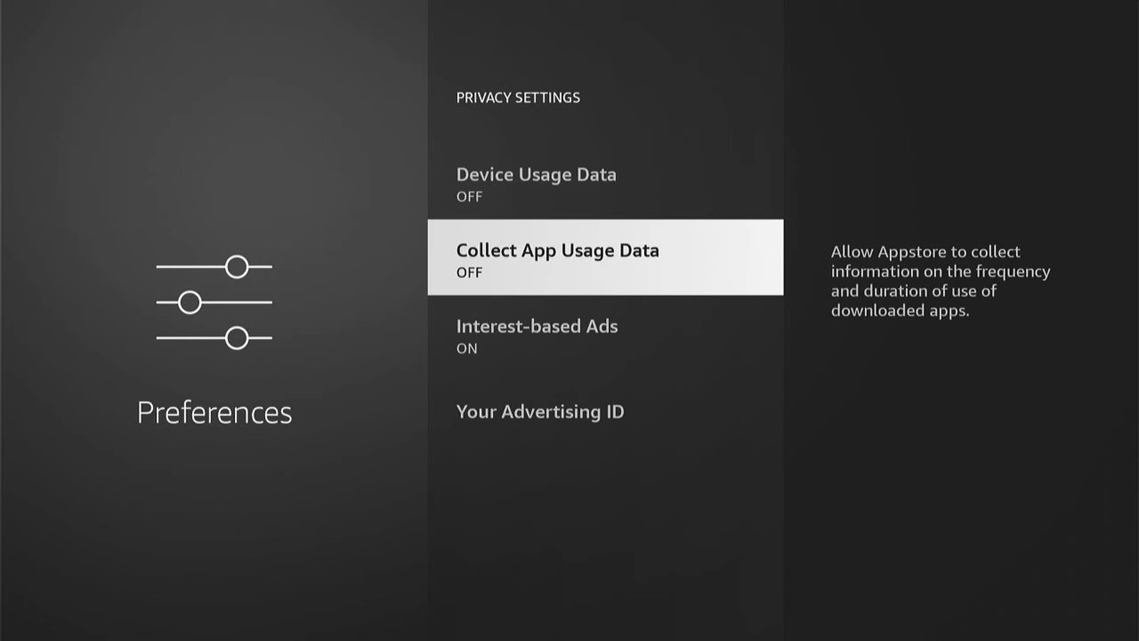
pyautogui.press('Escape')
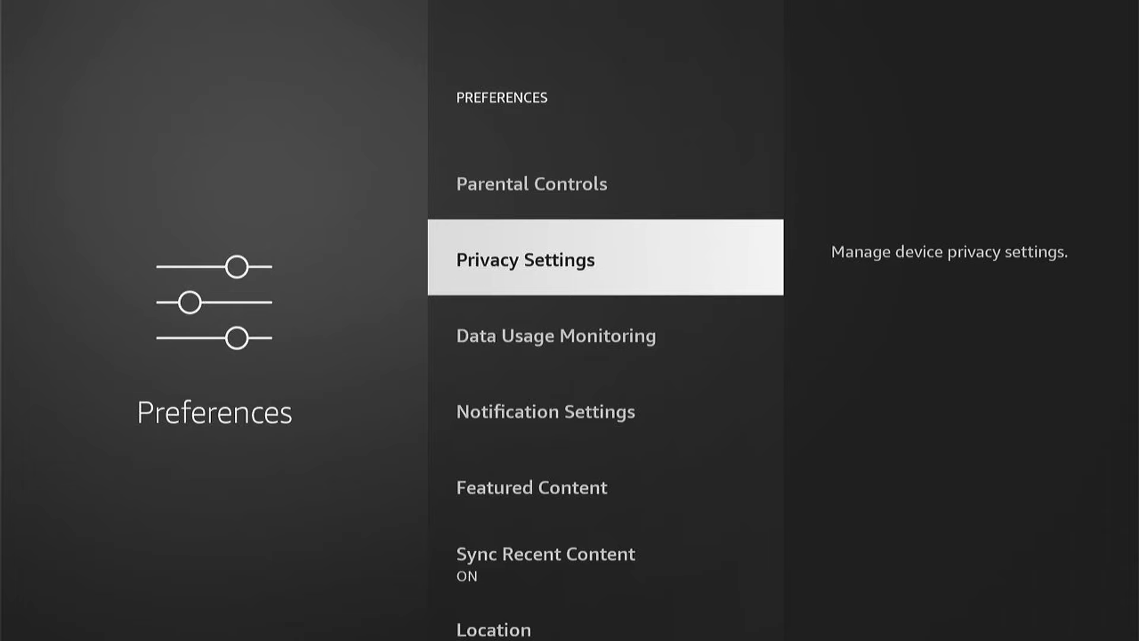
pyautogui.press('Down')
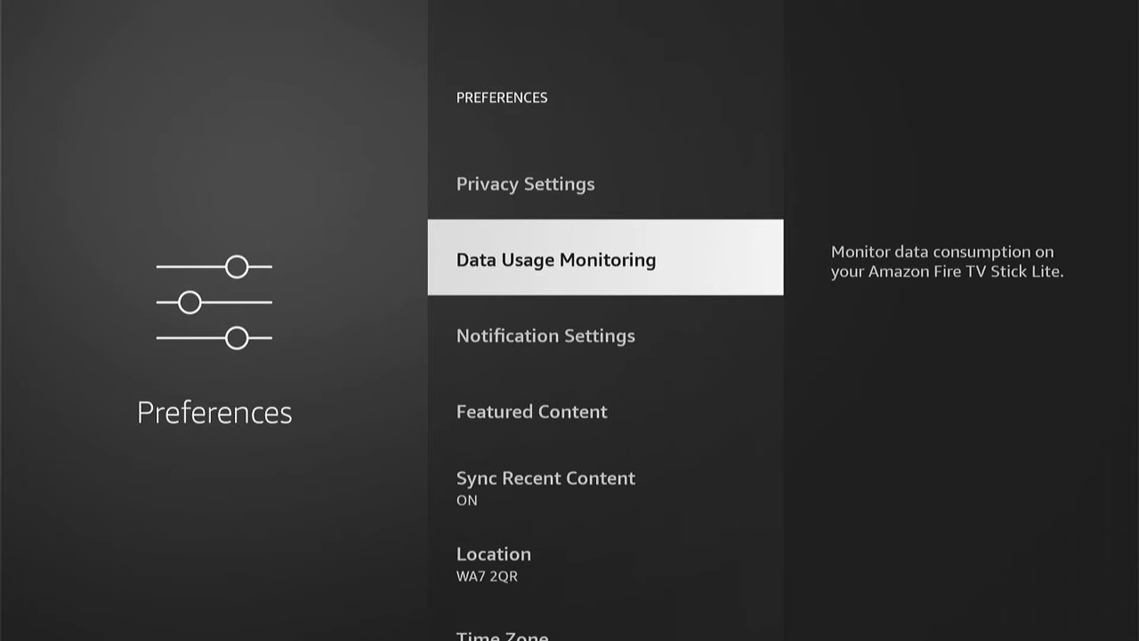
pyautogui.press('Return')
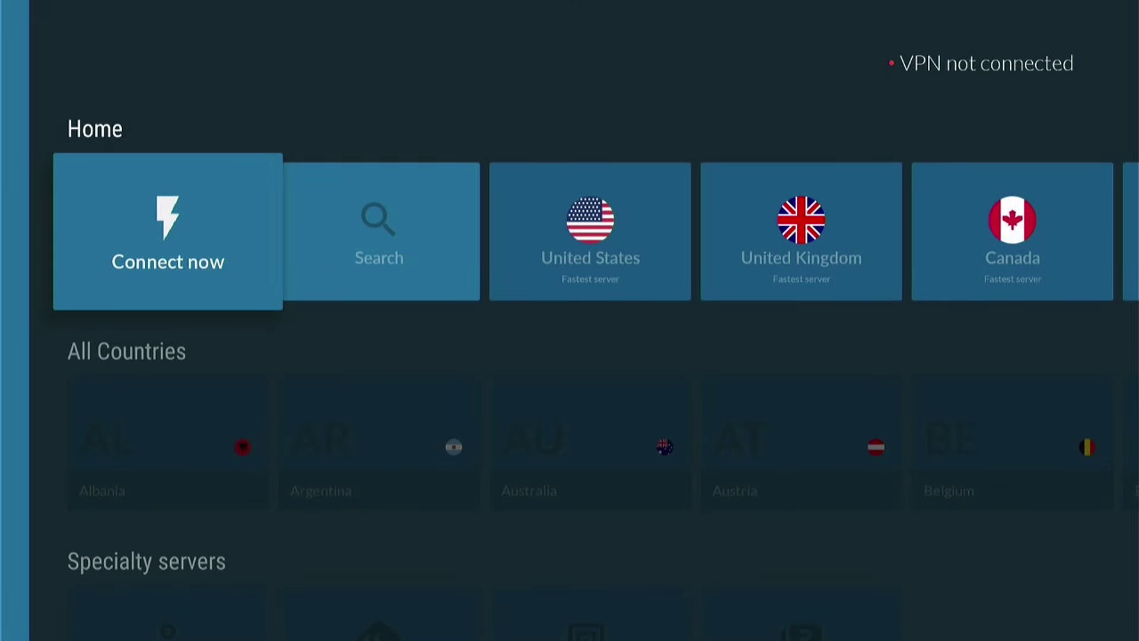
# Step: Look over the fastest-server country choices on NordVPN's home row, ending on United States
pyautogui.press('Right')
pyautogui.press('Right')
pyautogui.press('Right')
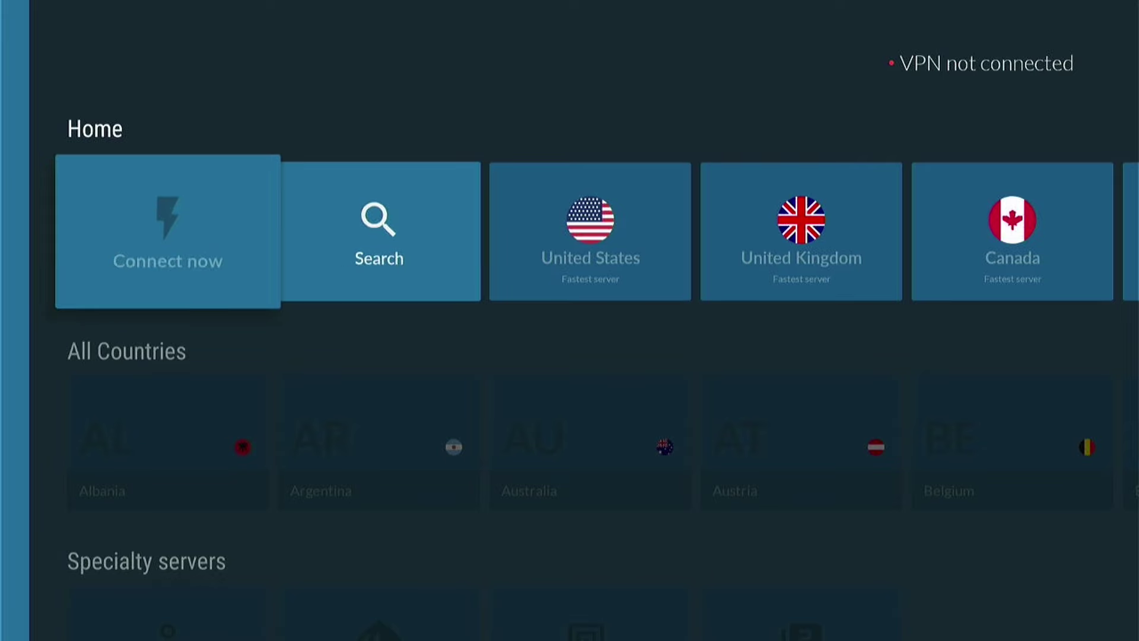
pyautogui.press('Right')
pyautogui.press('Right')
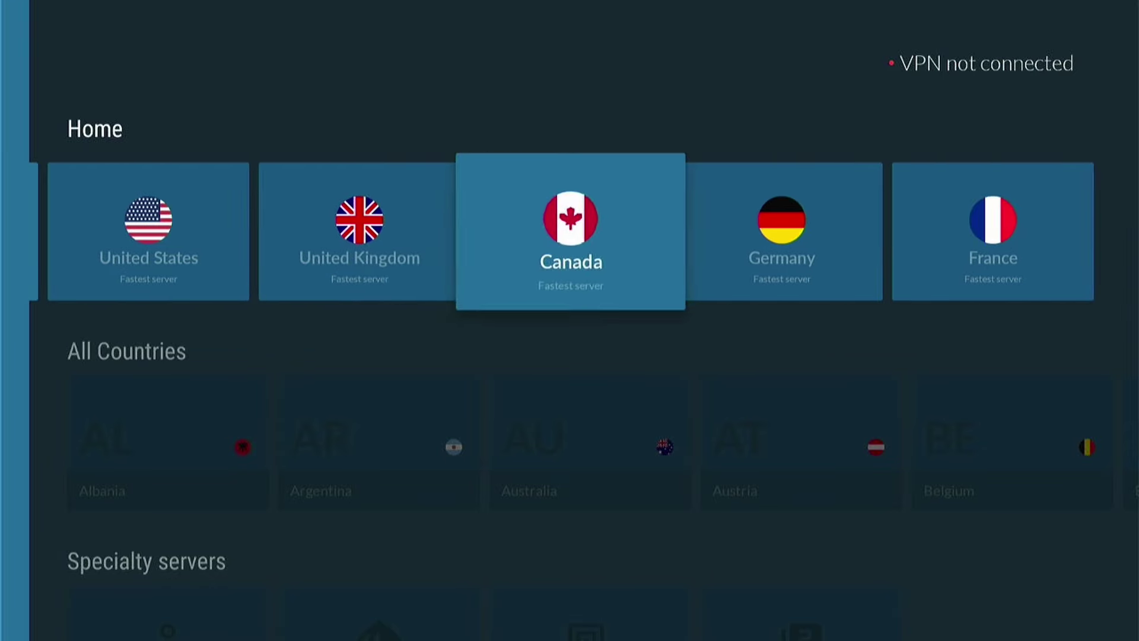
pyautogui.press('Left')
pyautogui.press('Left')
pyautogui.press('Left')
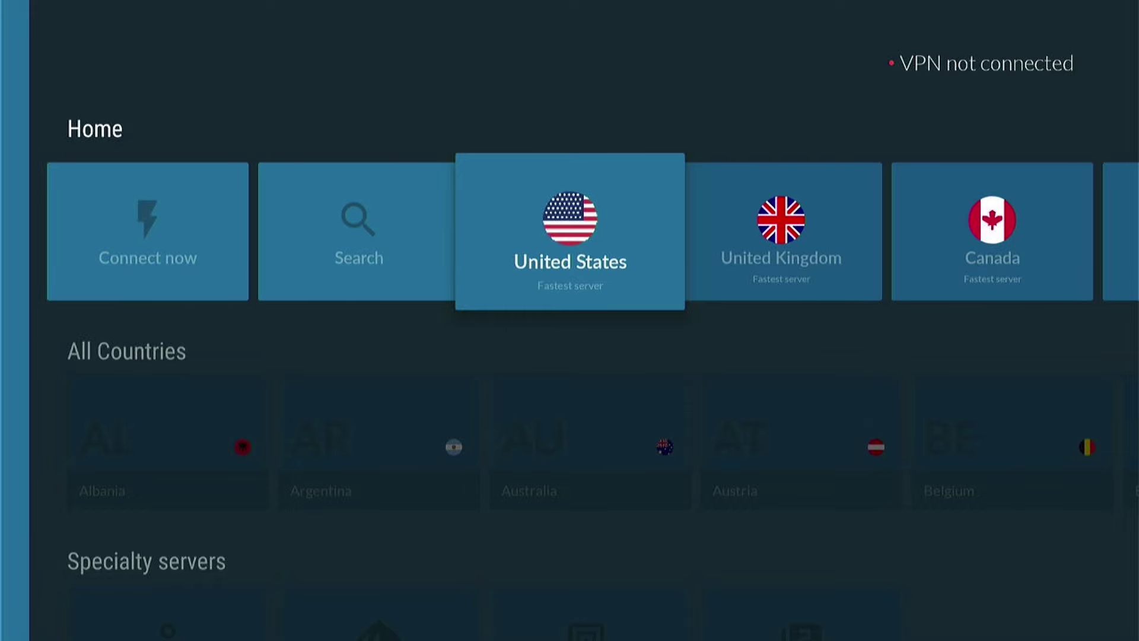
# Step: Browse NordVPN's All Countries row to examine which server locations are offered
pyautogui.press('Down')
pyautogui.press('Right')
pyautogui.press('Right')
pyautogui.press('Right')
pyautogui.press('Right')
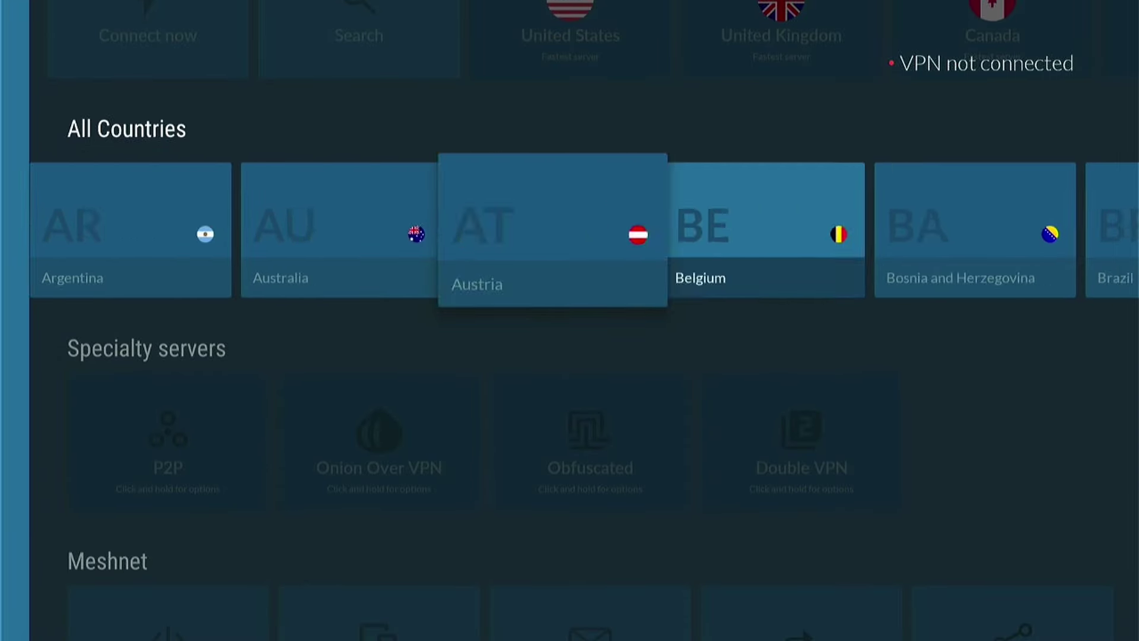
pyautogui.press('Right')
pyautogui.press('Right')
pyautogui.press('Right')
pyautogui.press('Right')
pyautogui.press('Right')
pyautogui.press('Right')
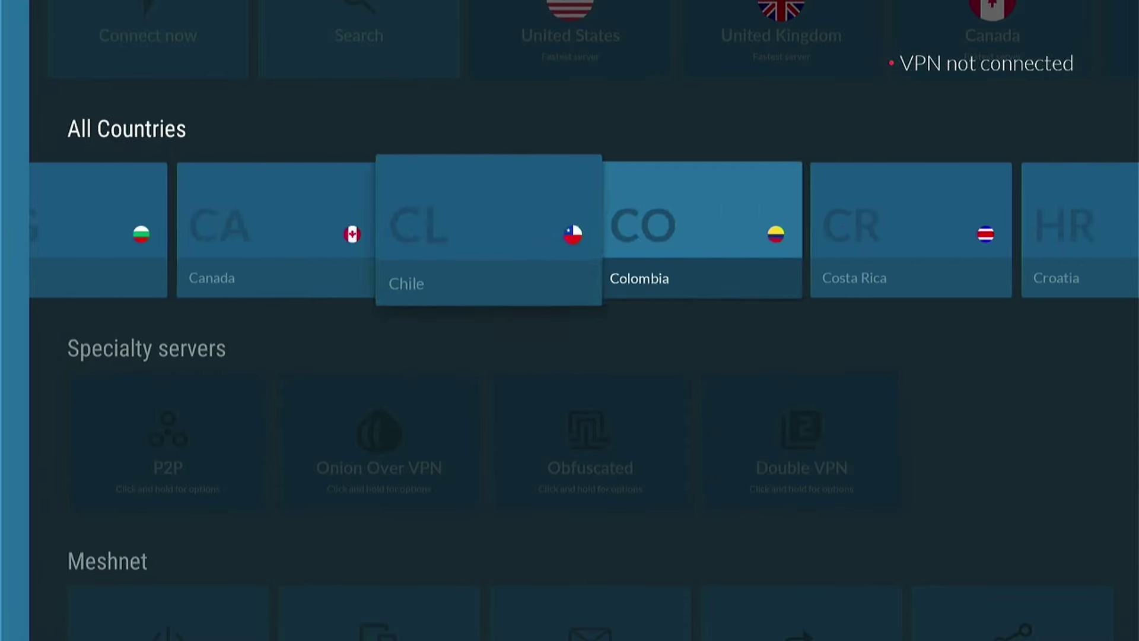
pyautogui.press('Right')
pyautogui.press('Right')
pyautogui.press('Right')
pyautogui.press('Right')
pyautogui.press('Right')
pyautogui.press('Right')
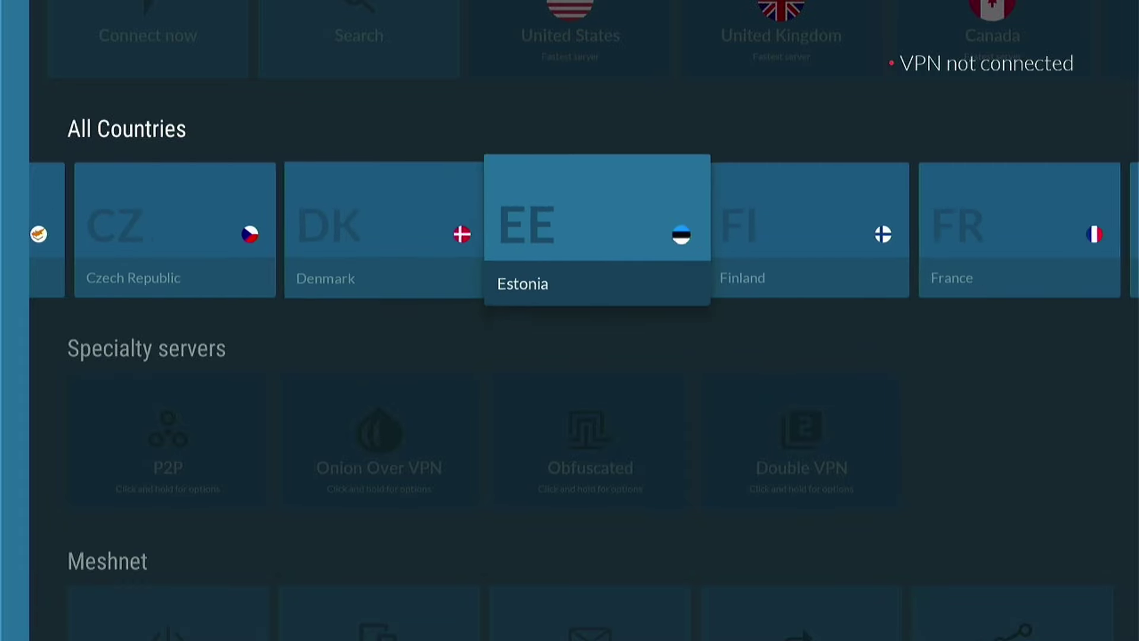
pyautogui.press('Right')
pyautogui.press('Right')
pyautogui.press('Right')
pyautogui.press('Right')
pyautogui.press('Right')
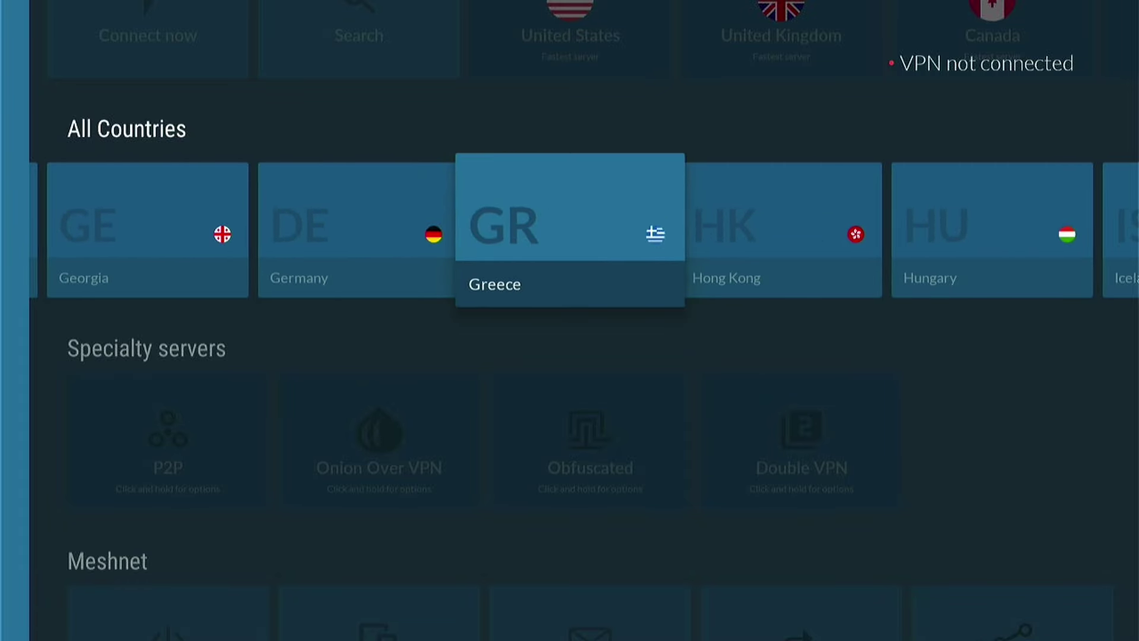
pyautogui.press('Right')
pyautogui.press('Right')
# Step: Connect the VPN to the fastest United States server and disconnect it again
pyautogui.press('Up')
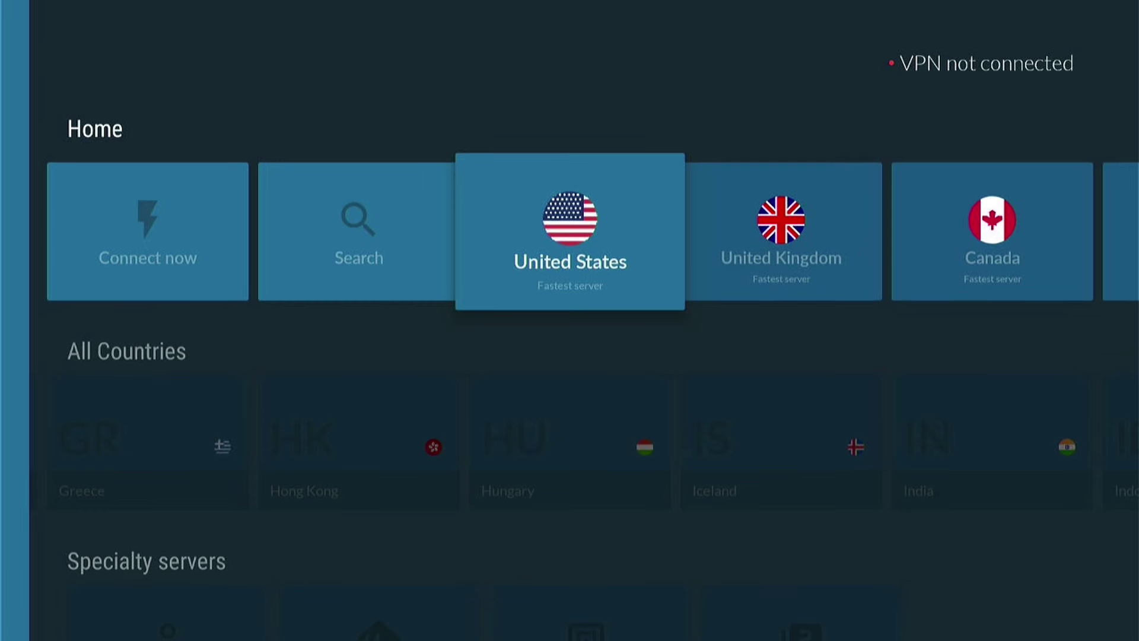
pyautogui.press('Return')
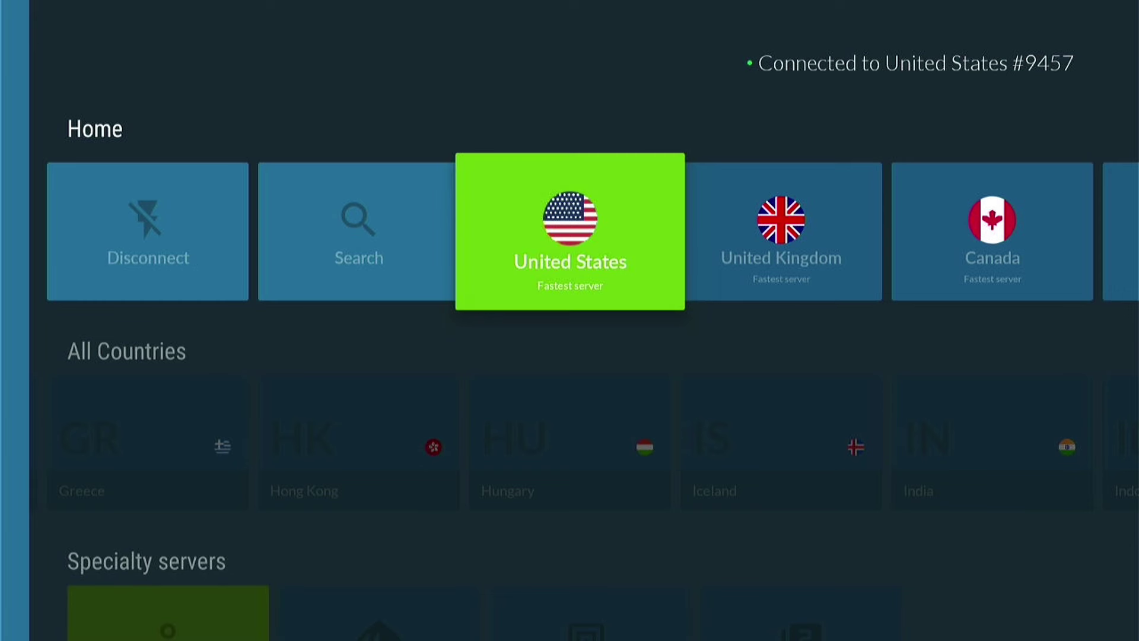
pyautogui.press('Left')
pyautogui.press('Left')
pyautogui.press('Return')
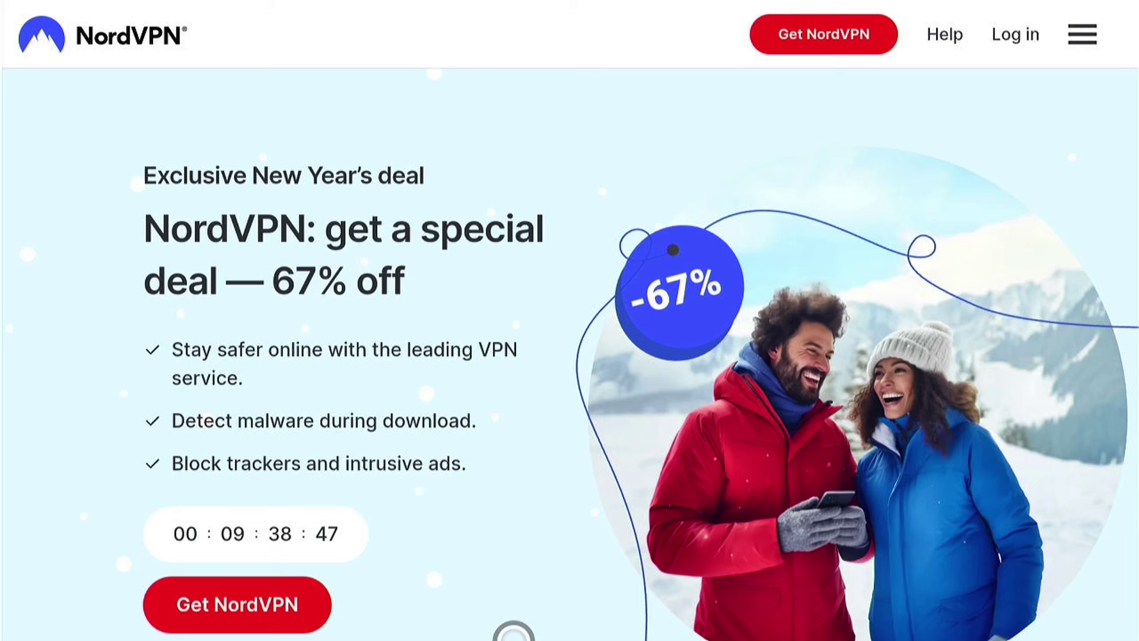
# Step: Examine the New Year's deal offer on the NordVPN web page
pyautogui.scroll(-1, 569, 356)
pyautogui.scroll(-1, 569, 356)
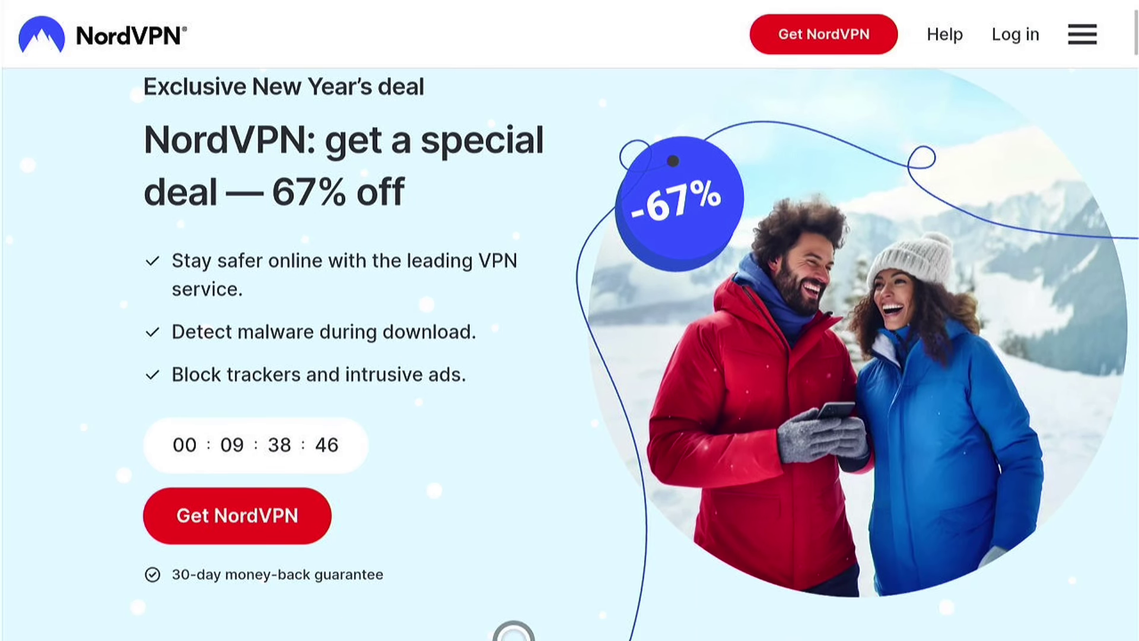